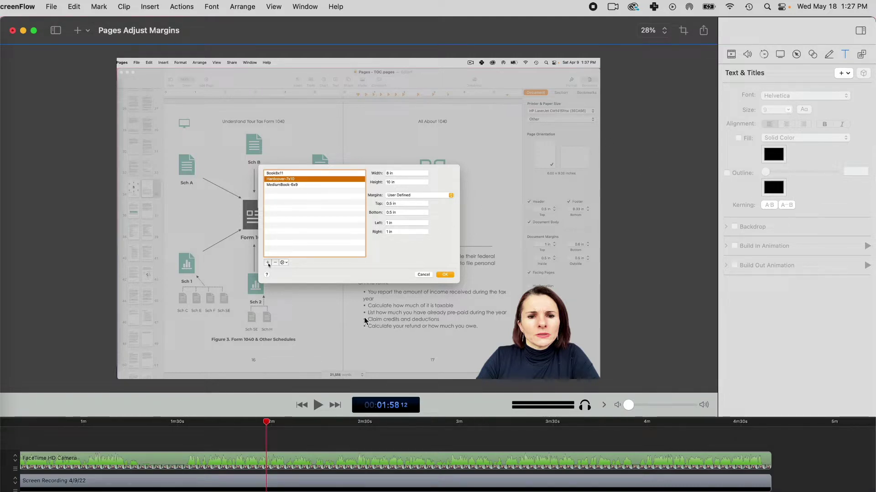
Step: Move the playhead from about 1:58 to 2:03, where the Untitled custom paper size appears
{"action": "left_click_drag", "start_coordinate": [269, 424], "coordinate": [284, 424]}
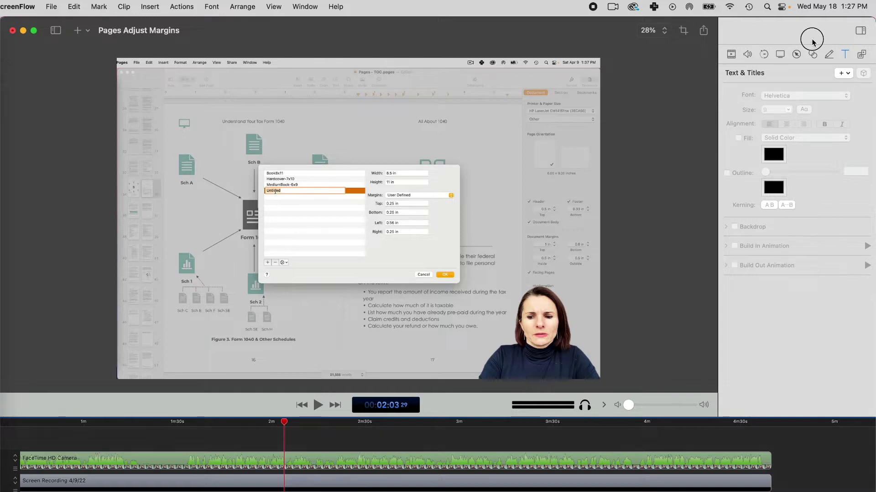
Step: Toggle the inspector off and back on, then bring up the Text & Titles add menu
{"action": "left_click", "coordinate": [861, 32]}
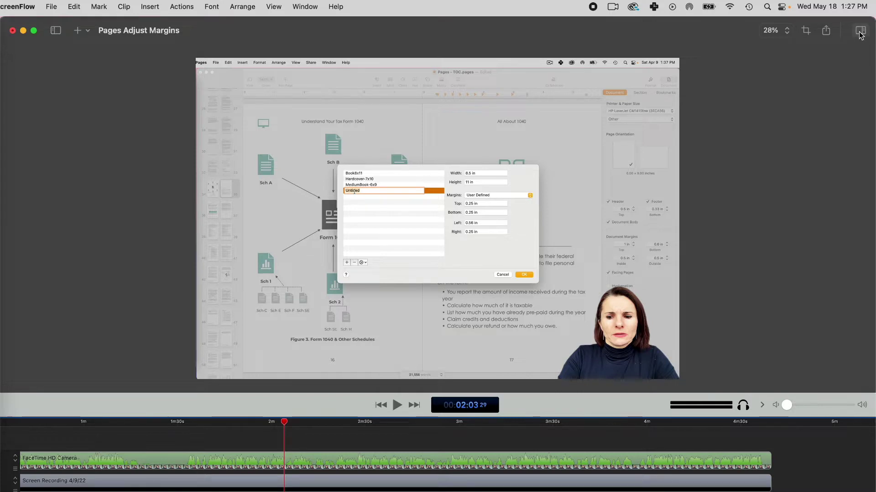
{"action": "left_click", "coordinate": [859, 33]}
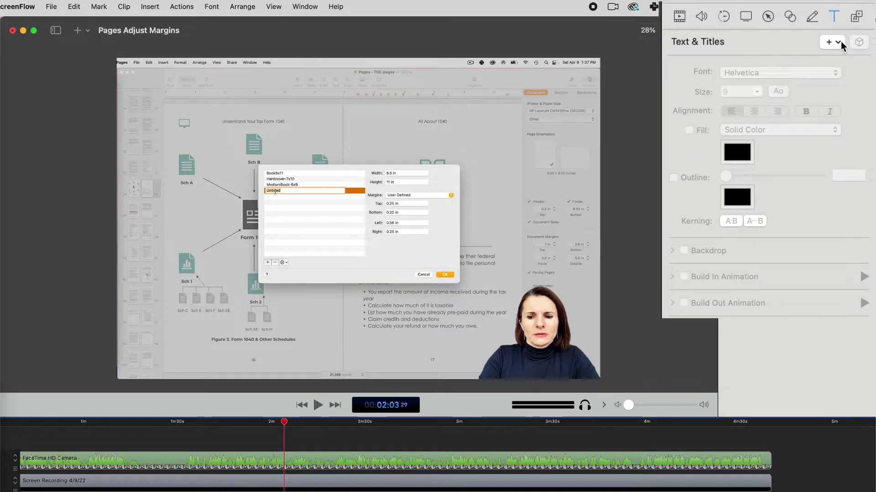
{"action": "left_click", "coordinate": [839, 42]}
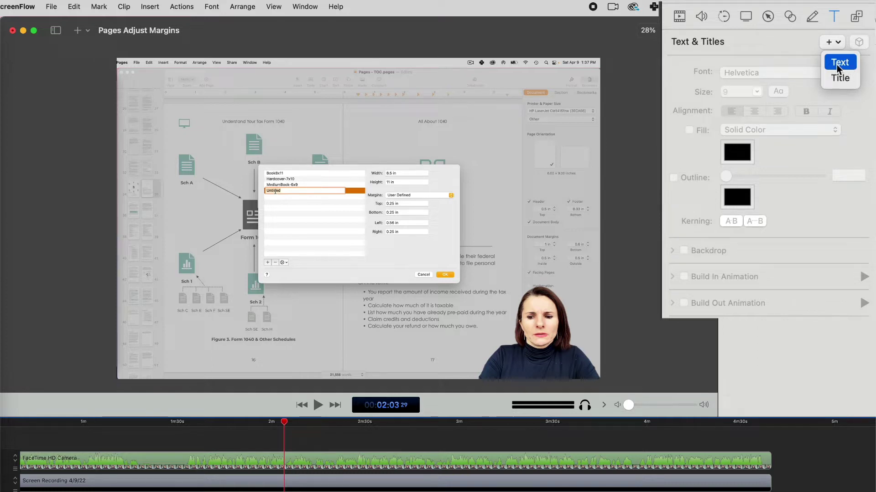
Step: Add a Text clip at 2:03, move it to the top of the frame, and keep its backdrop on
{"action": "left_click", "coordinate": [837, 64]}
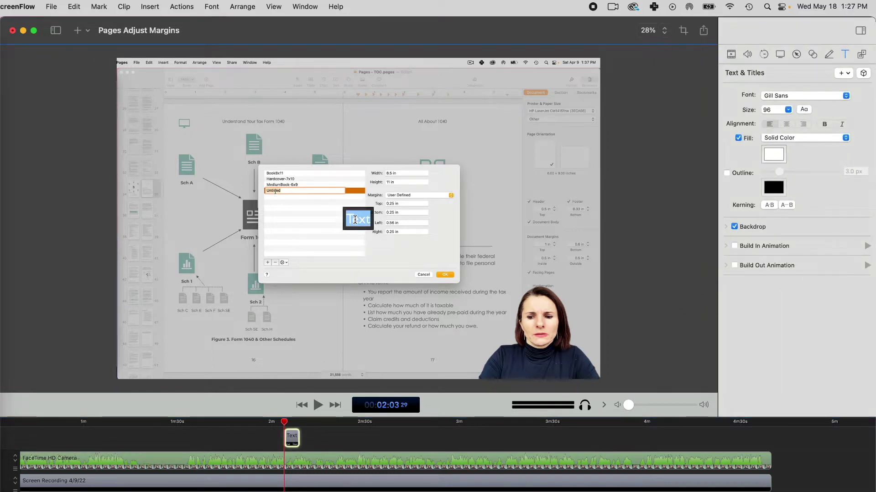
{"action": "left_click_drag", "start_coordinate": [358, 220], "coordinate": [532, 93]}
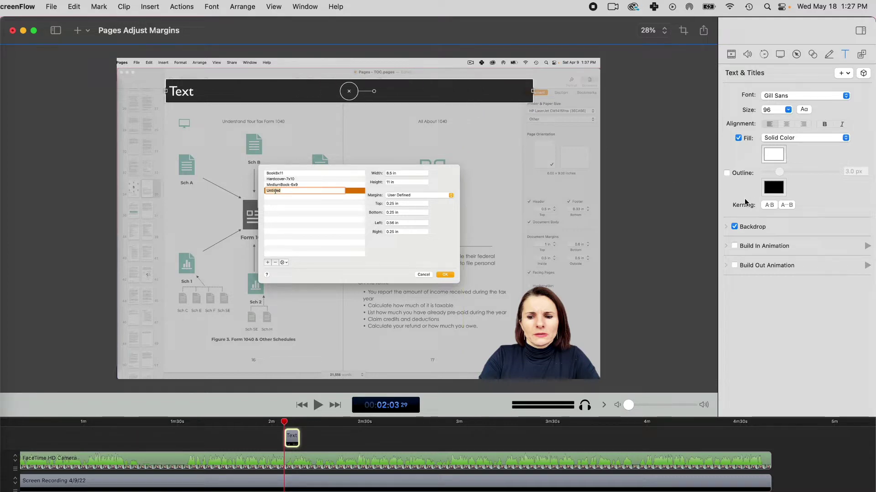
{"action": "left_click", "coordinate": [610, 209]}
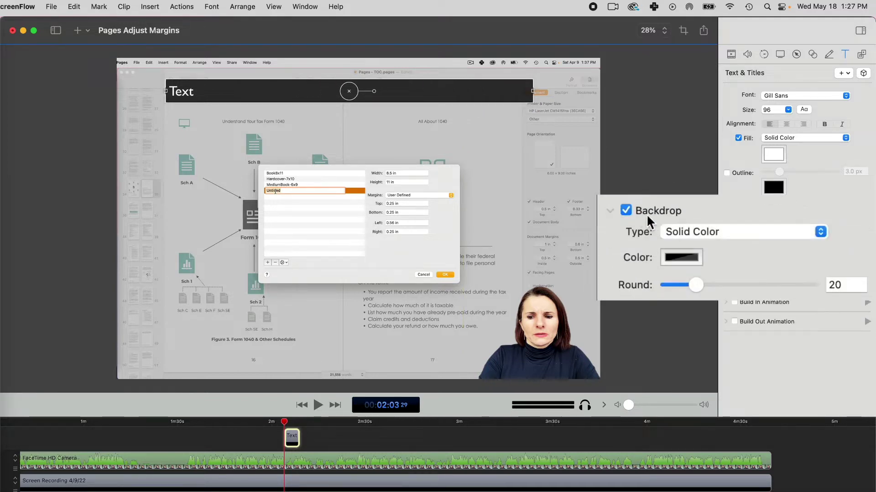
{"action": "left_click", "coordinate": [625, 210]}
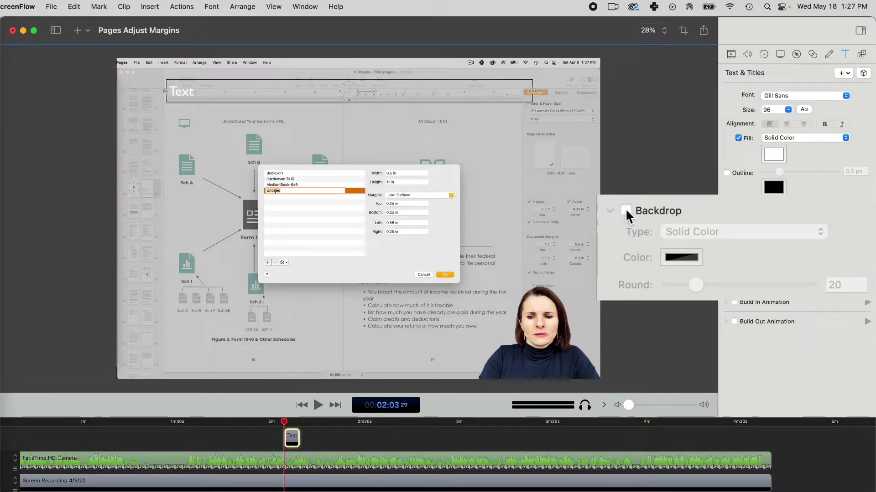
{"action": "left_click", "coordinate": [625, 208]}
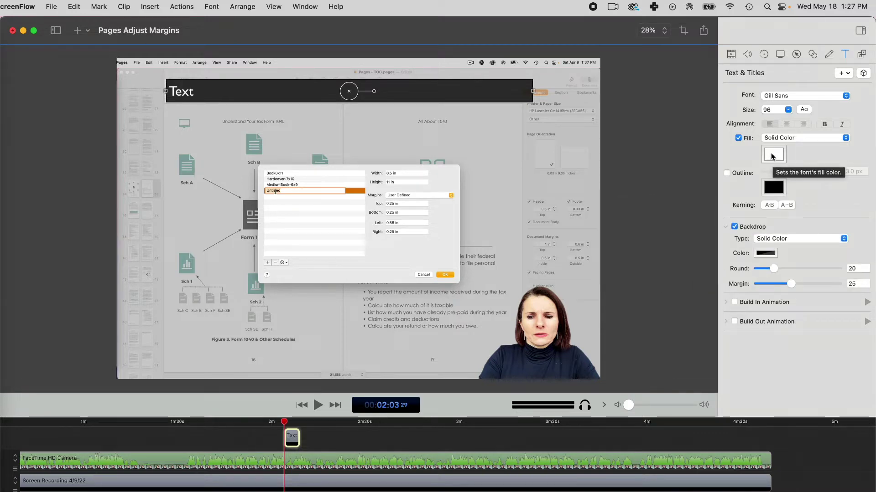
Step: Set the title to Montserrat at size 96, centred and bold, and open its fill colours
{"action": "left_click", "coordinate": [846, 95]}
{"action": "scroll", "coordinate": [821, 59], "scroll_direction": "up", "scroll_amount": 5}
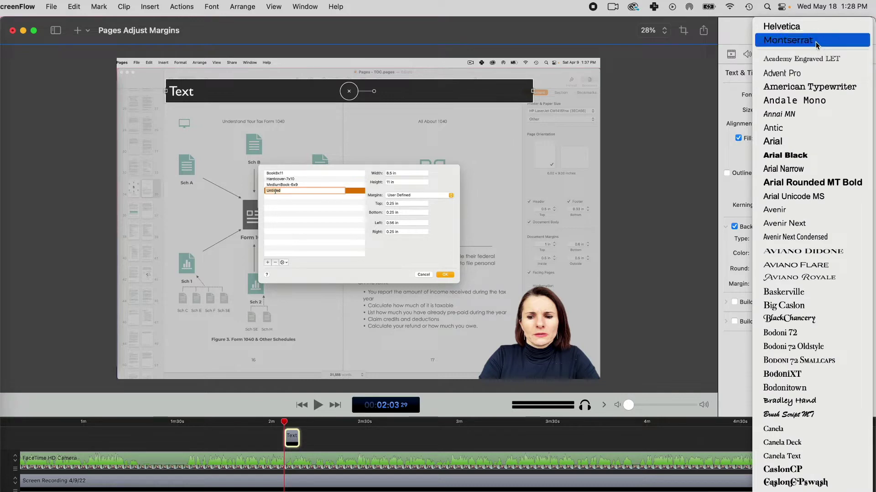
{"action": "left_click", "coordinate": [815, 42]}
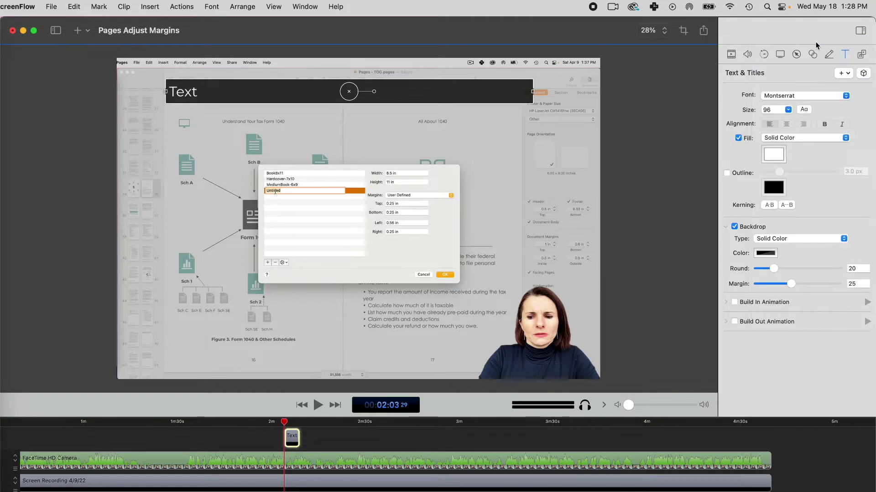
{"action": "left_click", "coordinate": [788, 110]}
{"action": "left_click", "coordinate": [789, 111]}
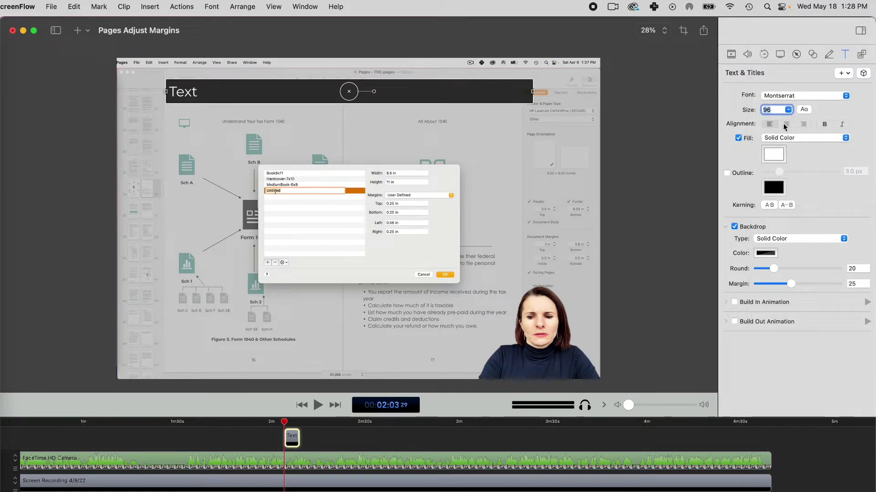
{"action": "left_click", "coordinate": [786, 124]}
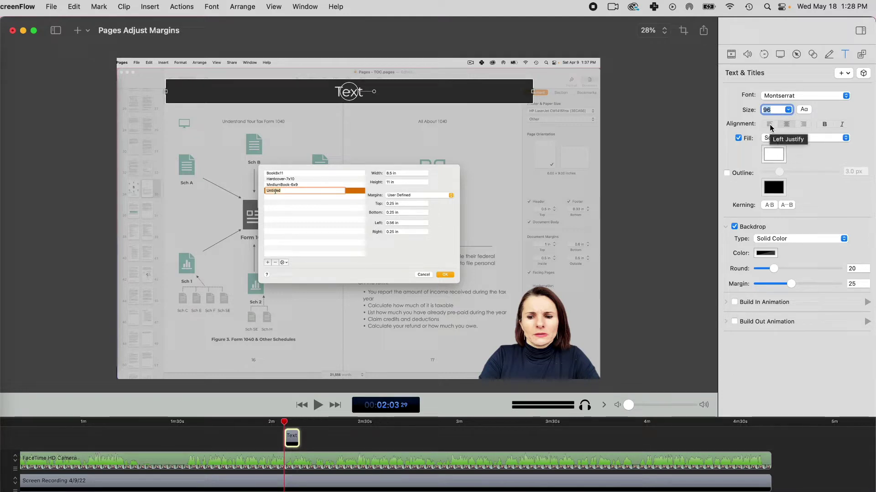
{"action": "left_click", "coordinate": [825, 125]}
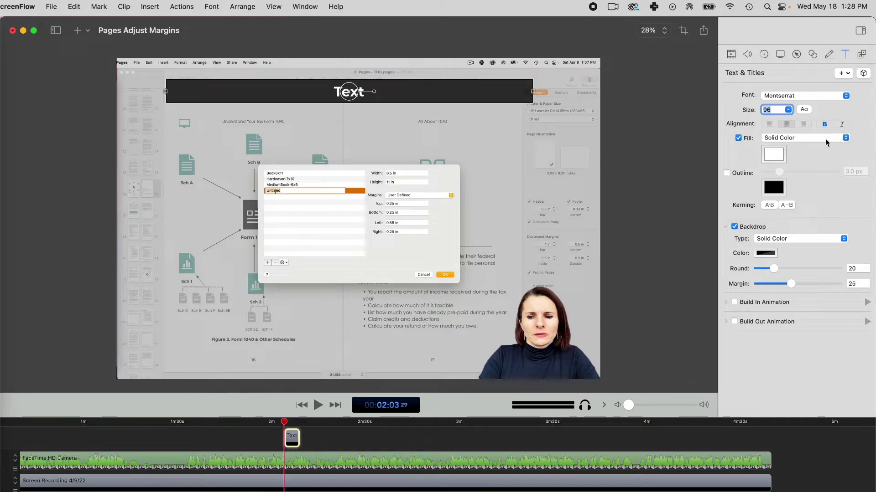
{"action": "left_click", "coordinate": [774, 155]}
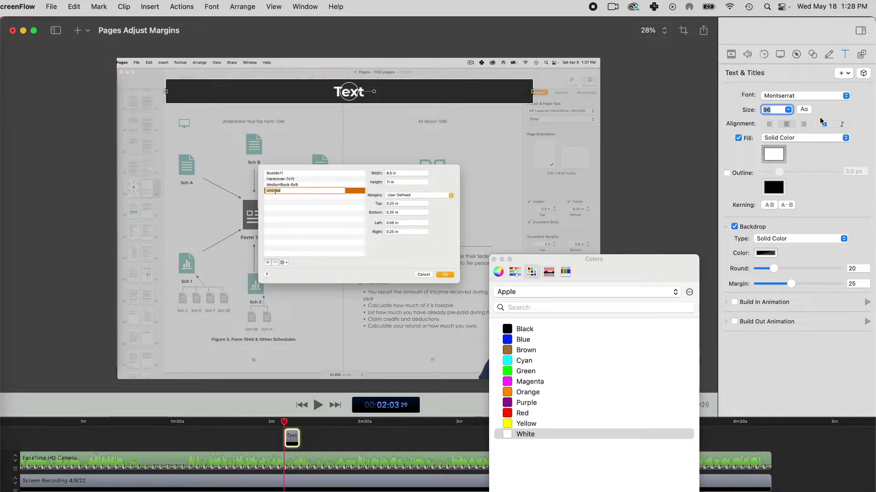
Step: Turn bold off and leave the title without an outline after trying a 6 px one
{"action": "left_click", "coordinate": [824, 124]}
{"action": "left_click_drag", "start_coordinate": [589, 267], "coordinate": [609, 128]}
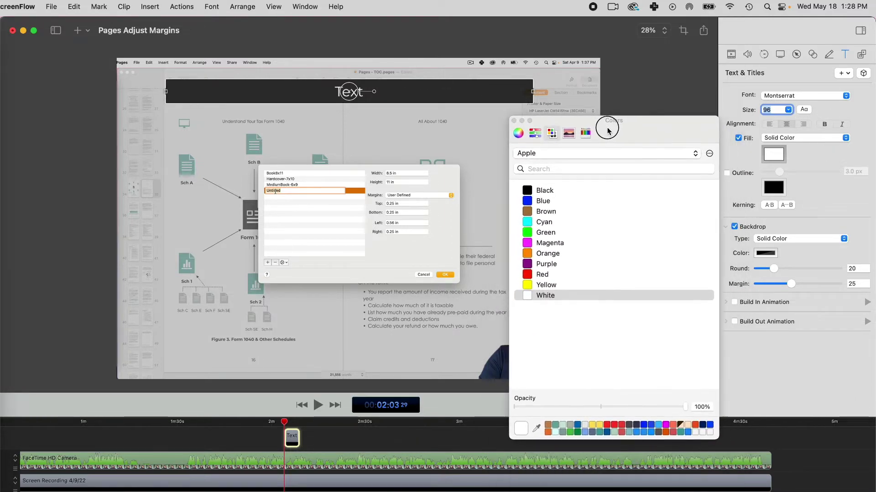
{"action": "left_click", "coordinate": [514, 120]}
{"action": "left_click", "coordinate": [726, 173]}
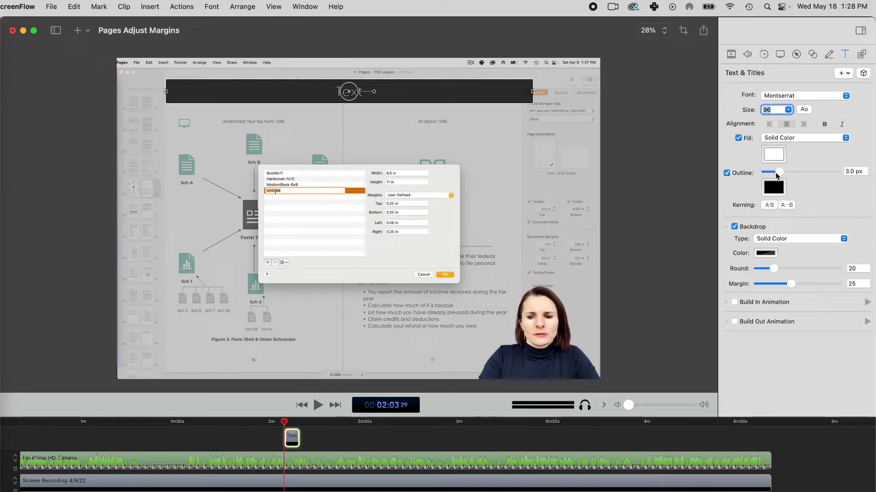
{"action": "left_click_drag", "start_coordinate": [778, 172], "coordinate": [757, 173]}
{"action": "left_click", "coordinate": [727, 174]}
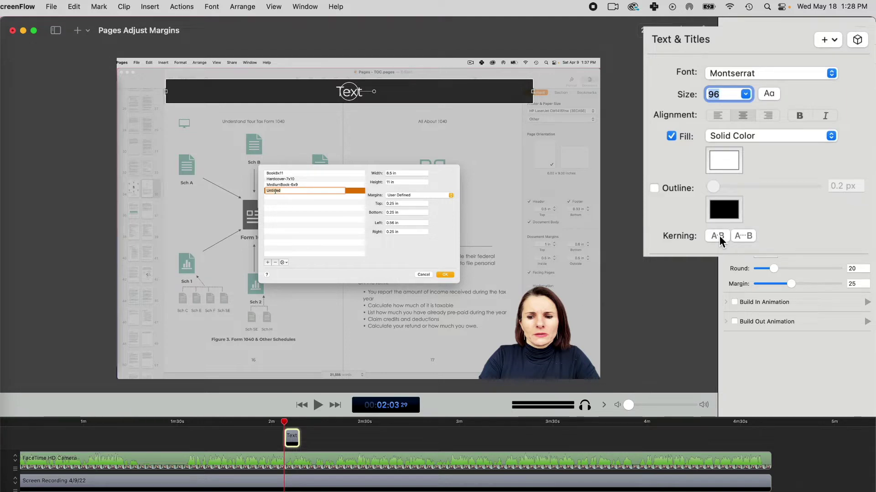
Step: Widen the title's letter spacing by three kerning steps
{"action": "left_click", "coordinate": [738, 234]}
{"action": "left_click", "coordinate": [738, 234]}
{"action": "left_click", "coordinate": [737, 234]}
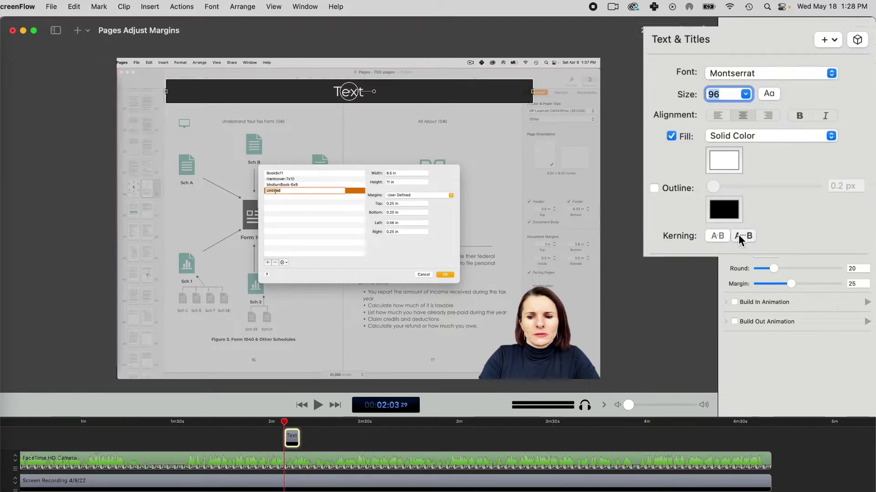
{"action": "left_click", "coordinate": [443, 90]}
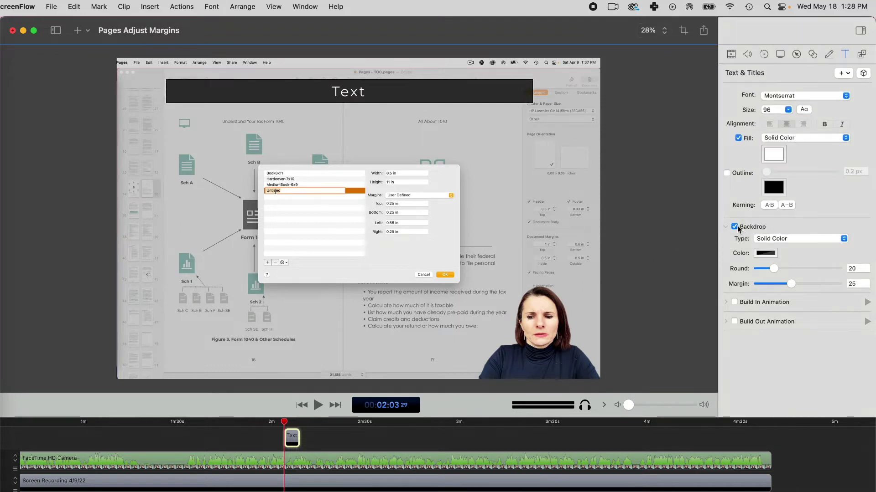
Step: Raise the banner backdrop's colour opacity from 75% to 85%
{"action": "left_click", "coordinate": [763, 254]}
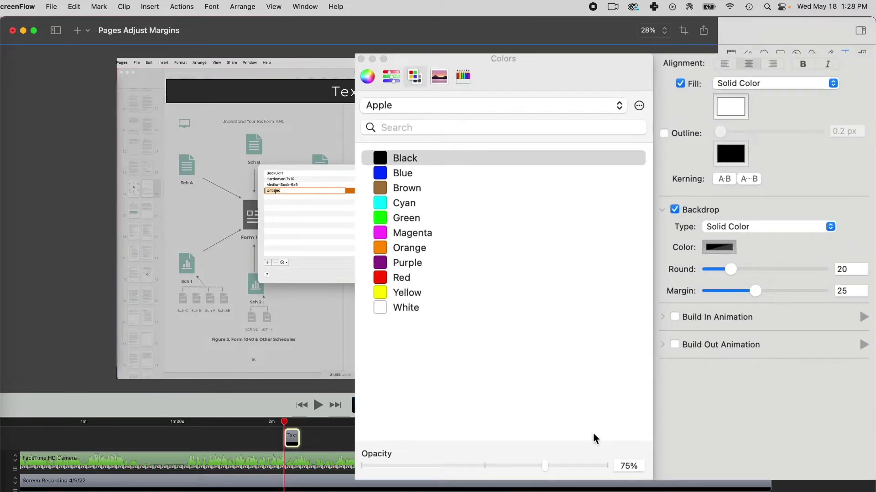
{"action": "left_click", "coordinate": [641, 463]}
{"action": "double_click", "coordinate": [629, 466]}
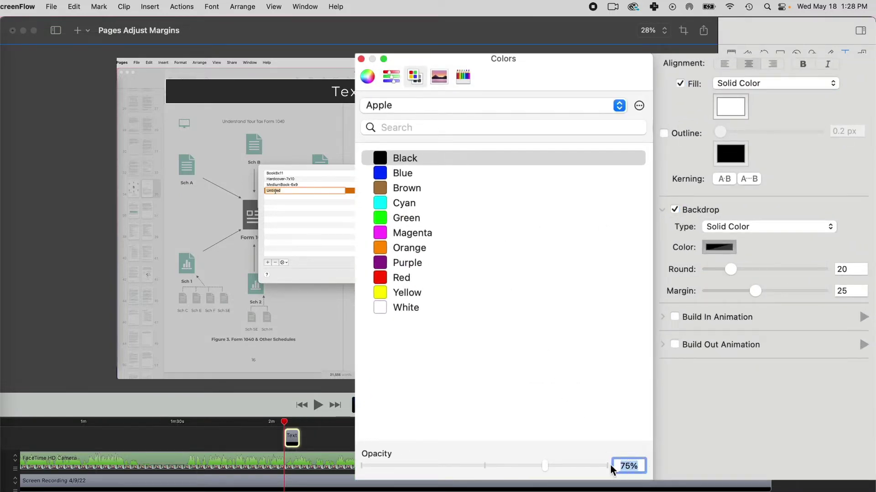
{"action": "type", "text": "85"}
{"action": "key", "text": "Return"}
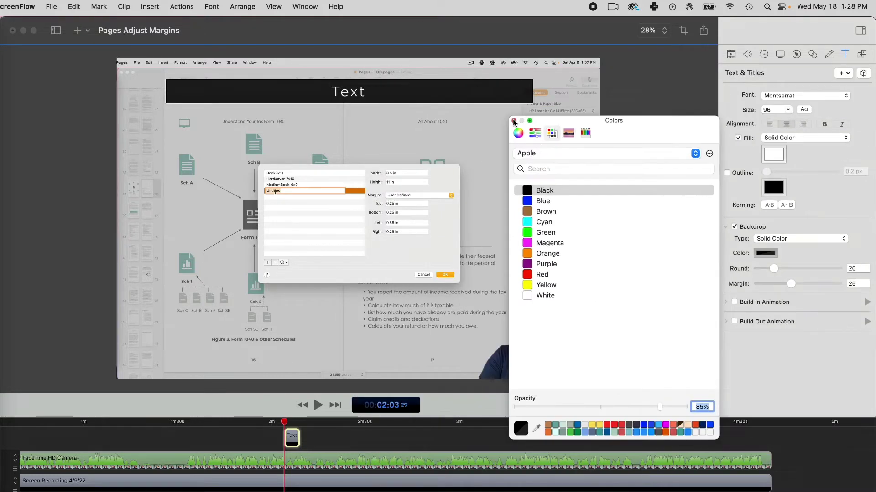
{"action": "left_click", "coordinate": [514, 121]}
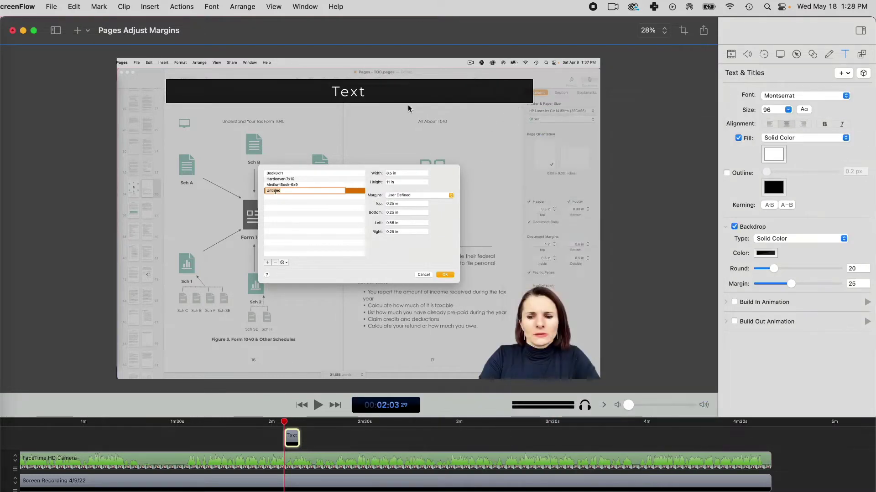
{"action": "left_click", "coordinate": [447, 93]}
Step: Nudge the title banner slightly higher, then lock the Screen Recording clip on the timeline
{"action": "mouse_move", "coordinate": [460, 98]}
{"action": "left_mouse_down"}
{"action": "mouse_move", "coordinate": [455, 104]}
{"action": "mouse_move", "coordinate": [454, 90]}
{"action": "mouse_move", "coordinate": [457, 104]}
{"action": "left_mouse_up"}
{"action": "left_click", "coordinate": [462, 125]}
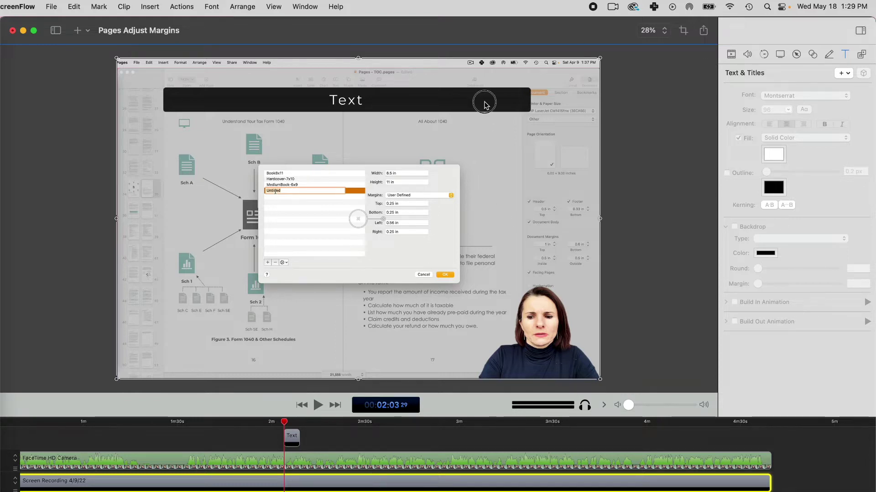
{"action": "left_click_drag", "start_coordinate": [482, 99], "coordinate": [493, 103]}
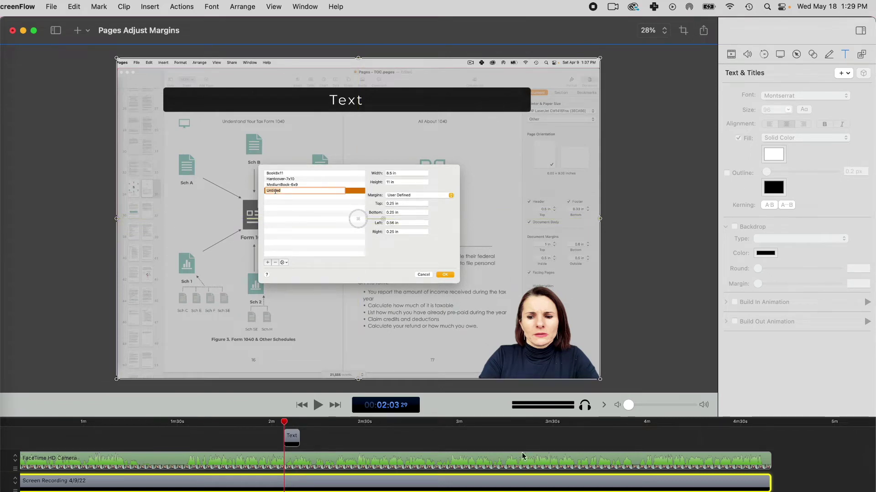
{"action": "right_click", "coordinate": [517, 484]}
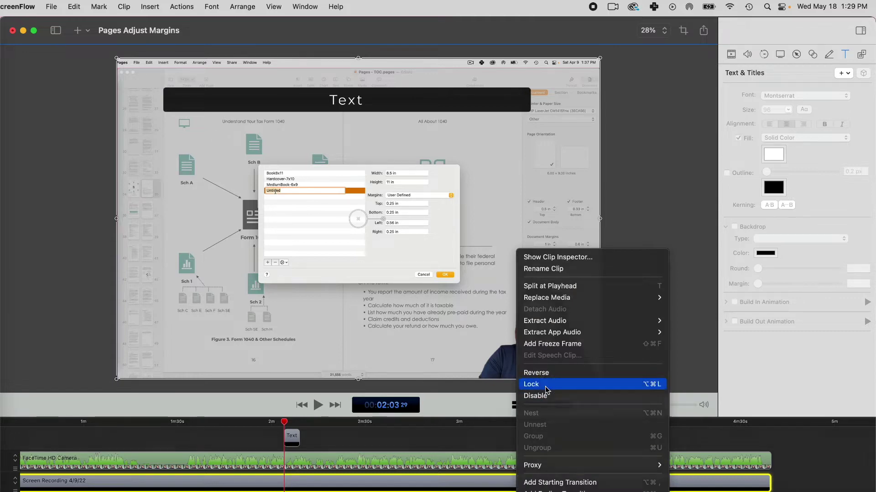
{"action": "left_click", "coordinate": [530, 384]}
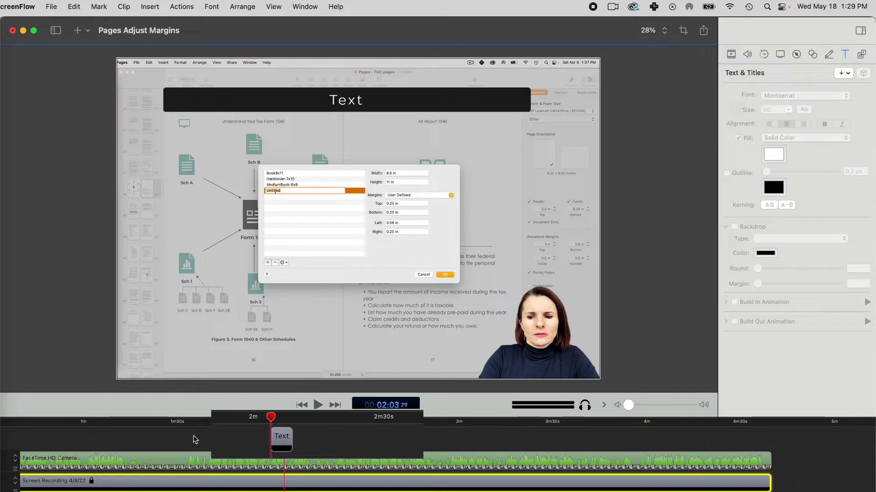
Step: Replace the placeholder word in the banner with 'Text Explaining the Video'
{"action": "left_click", "coordinate": [283, 439]}
{"action": "double_click", "coordinate": [390, 100]}
{"action": "double_click", "coordinate": [358, 104]}
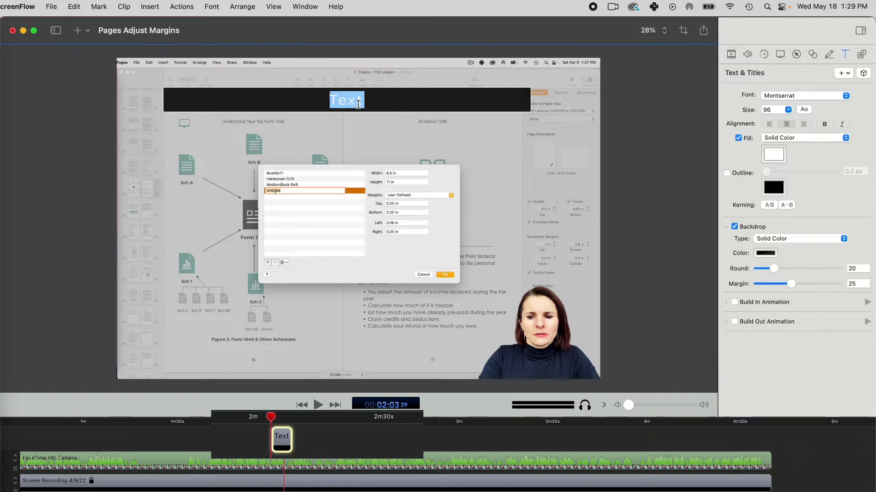
{"action": "type", "text": "Text Ex"}
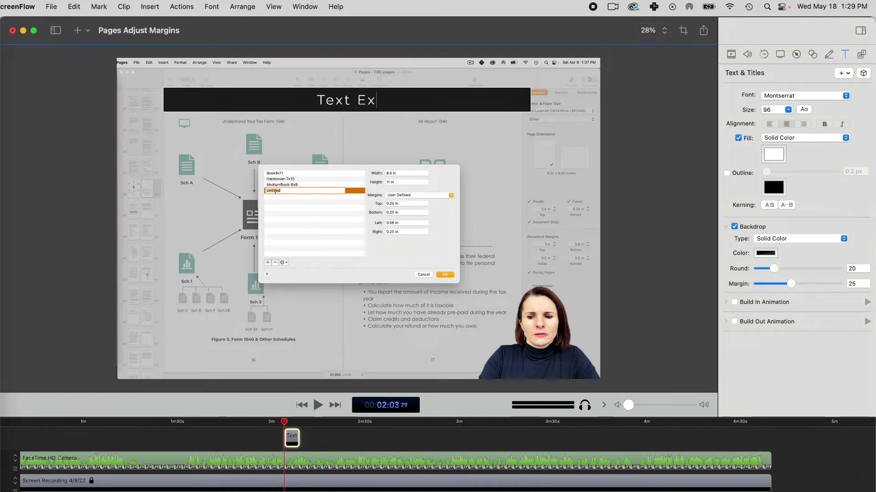
{"action": "type", "text": "plaining the Video"}
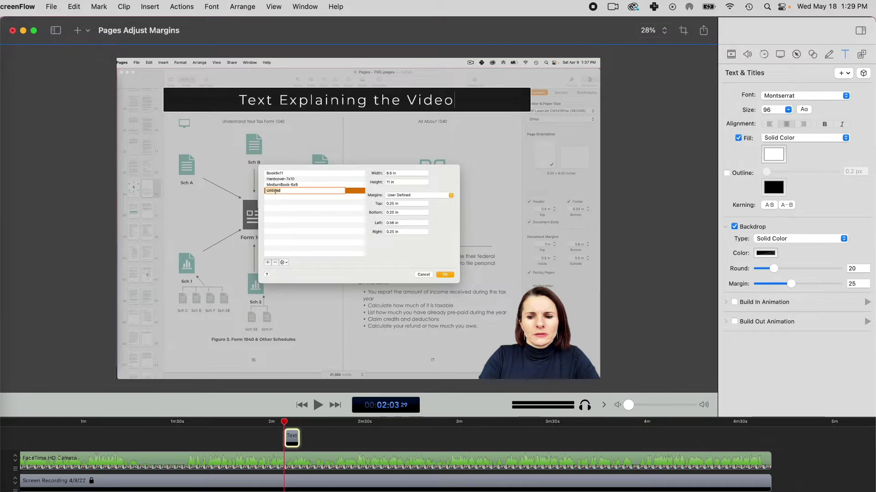
{"action": "key", "text": "Return"}
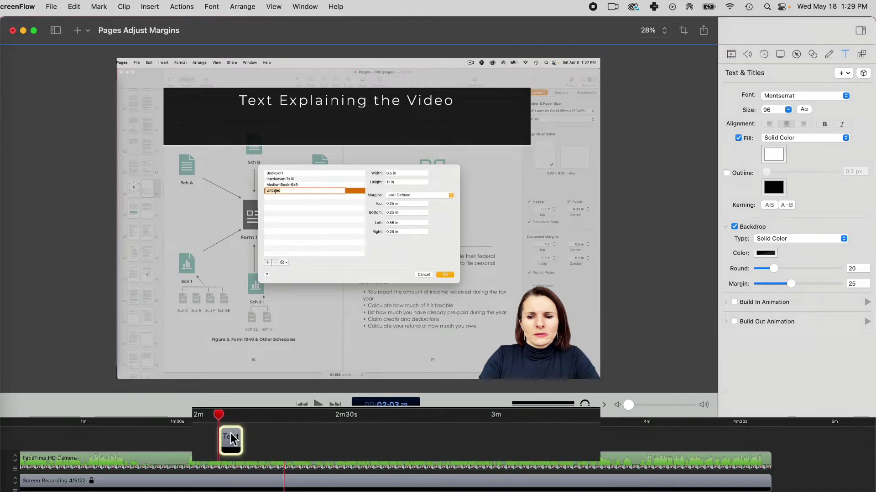
Step: Extend the title clip to about 10.6 seconds, preview it, and shift it later to about 2:21
{"action": "left_click", "coordinate": [294, 437]}
{"action": "left_click_drag", "start_coordinate": [237, 438], "coordinate": [422, 436]}
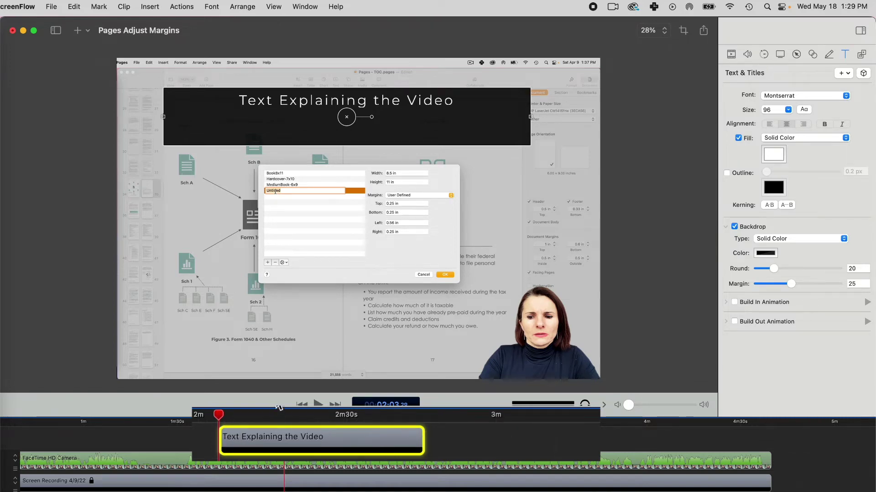
{"action": "left_click", "coordinate": [318, 406]}
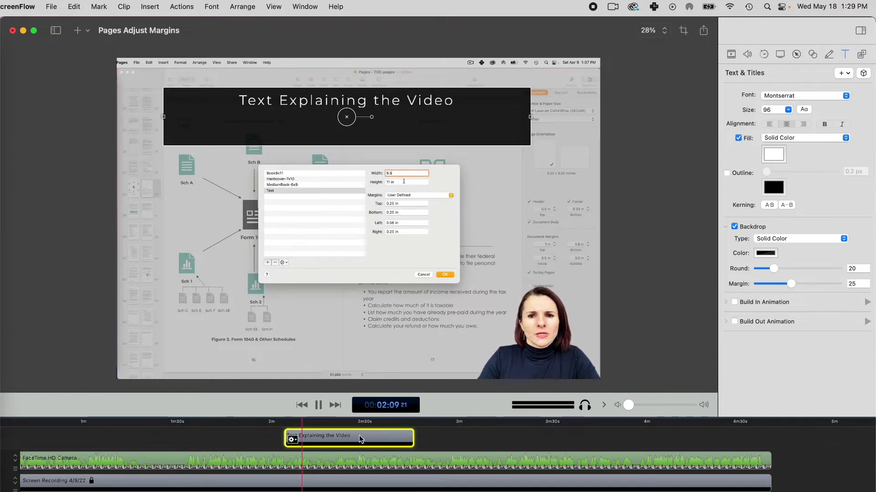
{"action": "left_click", "coordinate": [389, 439]}
{"action": "left_click_drag", "start_coordinate": [390, 439], "coordinate": [447, 442]}
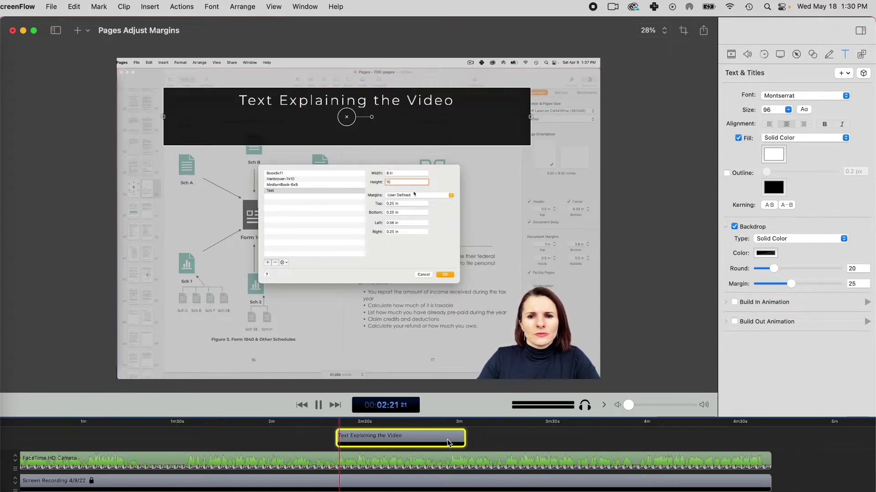
Step: Replay from just before the title to check it now appears at about 2:21
{"action": "left_click", "coordinate": [319, 405]}
{"action": "mouse_move", "coordinate": [363, 440]}
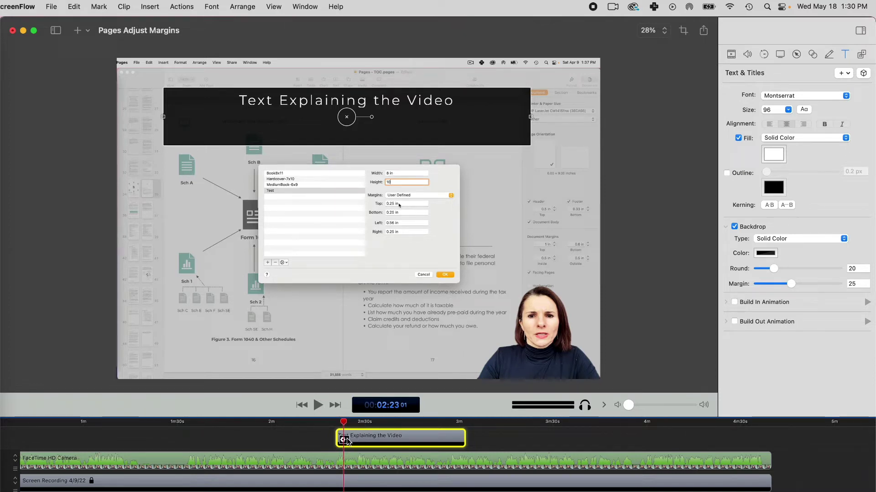
{"action": "left_click", "coordinate": [345, 440]}
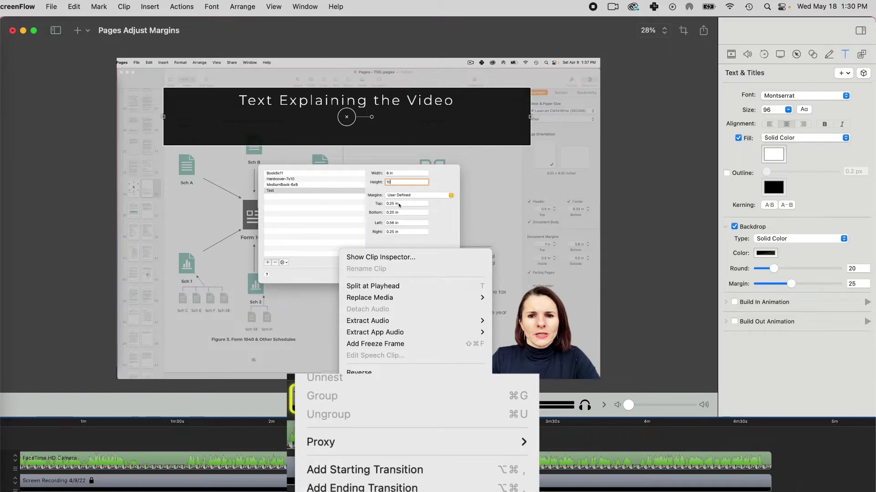
{"action": "left_click", "coordinate": [389, 448]}
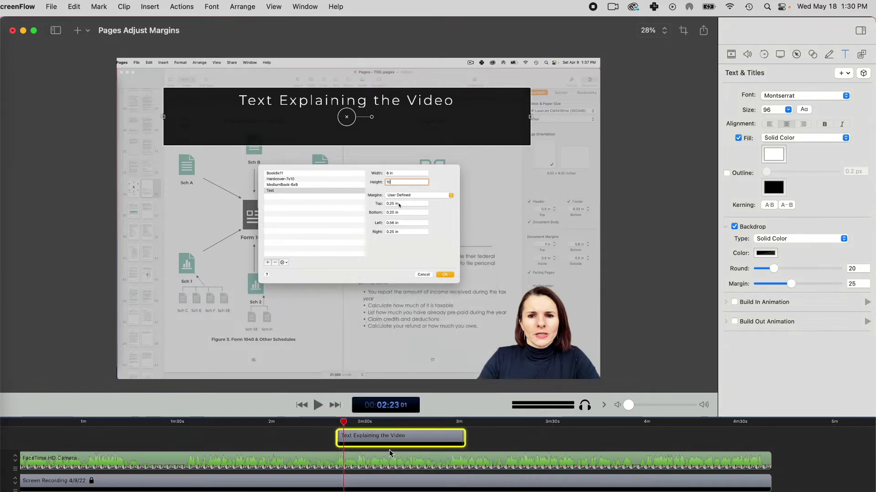
{"action": "left_click_drag", "start_coordinate": [344, 422], "coordinate": [312, 427]}
{"action": "left_click", "coordinate": [315, 408]}
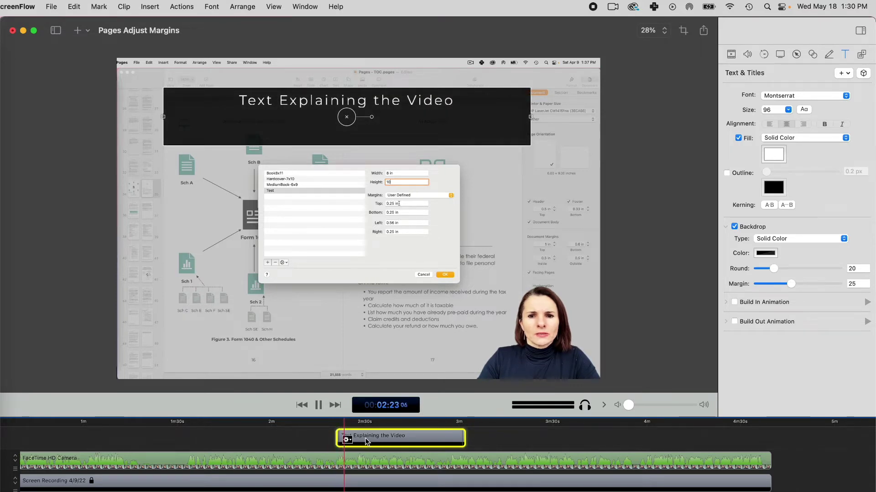
Step: Expand the title's Build In Animation settings: Move type, 0.75 seconds, By Line
{"action": "left_click", "coordinate": [319, 406]}
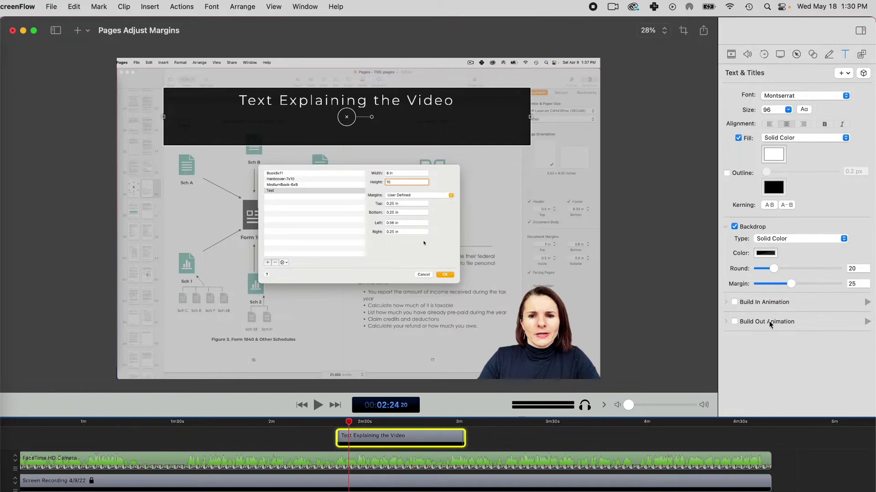
{"action": "left_click", "coordinate": [725, 302]}
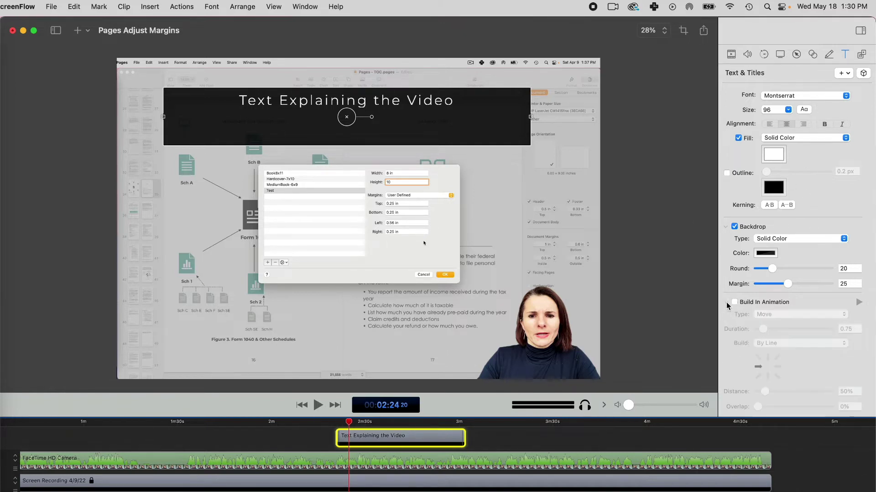
{"action": "scroll", "coordinate": [782, 304], "scroll_direction": "down", "scroll_amount": 2}
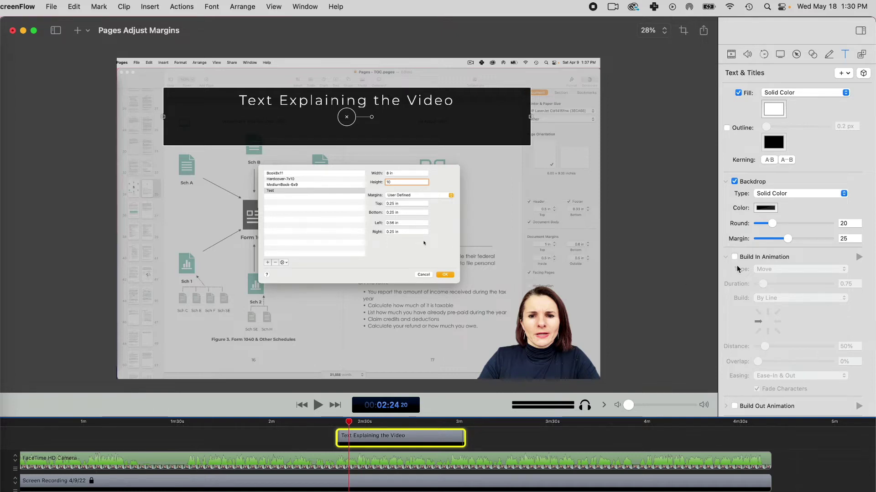
Step: Enable the title's build-in and add point 1, point 2 and point 3 as lines under the headline
{"action": "left_click", "coordinate": [758, 258]}
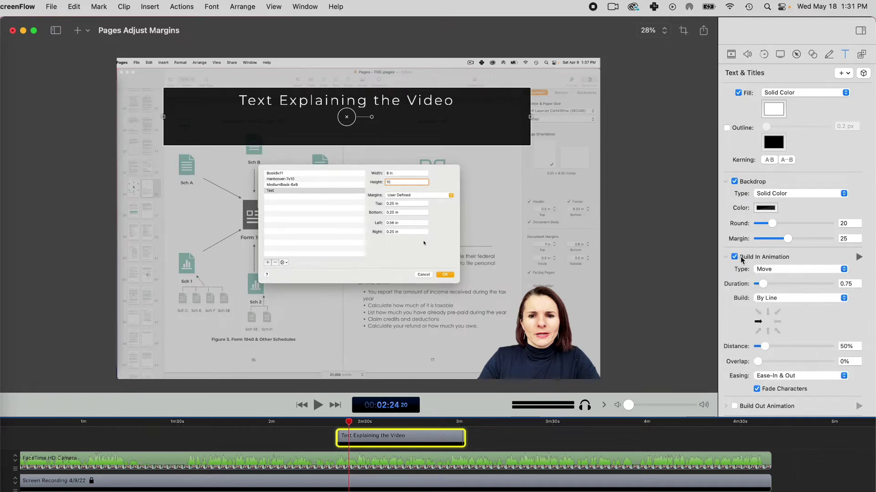
{"action": "double_click", "coordinate": [451, 109]}
{"action": "triple_click", "coordinate": [435, 101]}
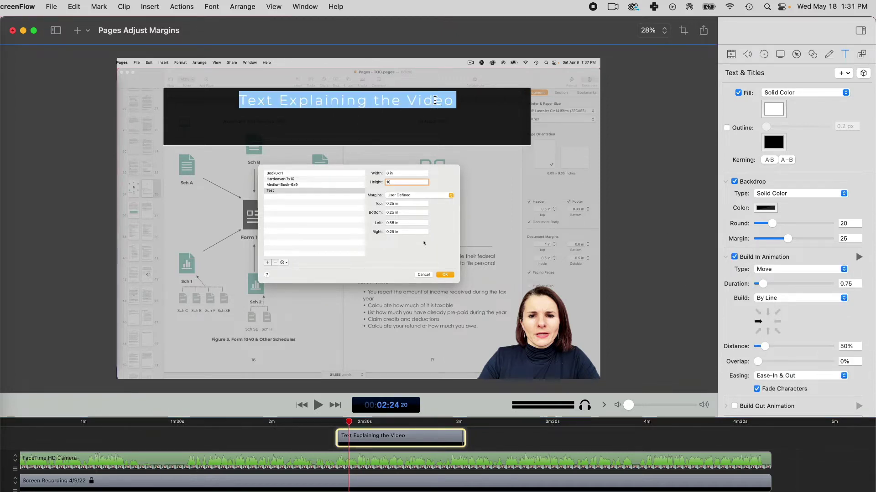
{"action": "left_click", "coordinate": [466, 103]}
{"action": "key", "text": "Return"}
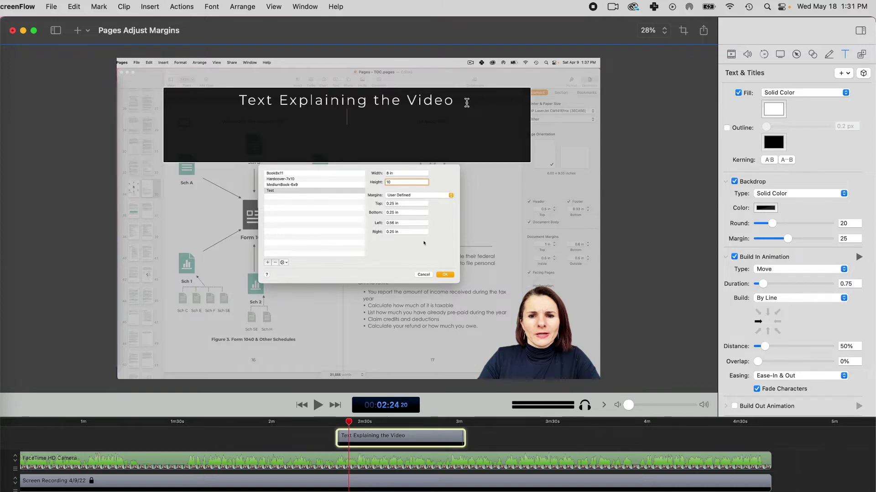
{"action": "type", "text": "point 1"}
{"action": "key", "text": "Return"}
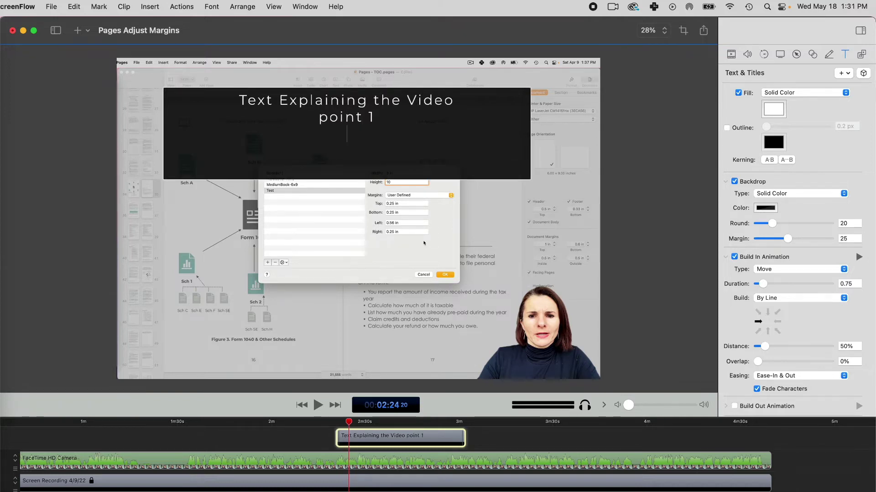
{"action": "type", "text": "point 2"}
{"action": "key", "text": "Return"}
{"action": "type", "text": "point 3"}
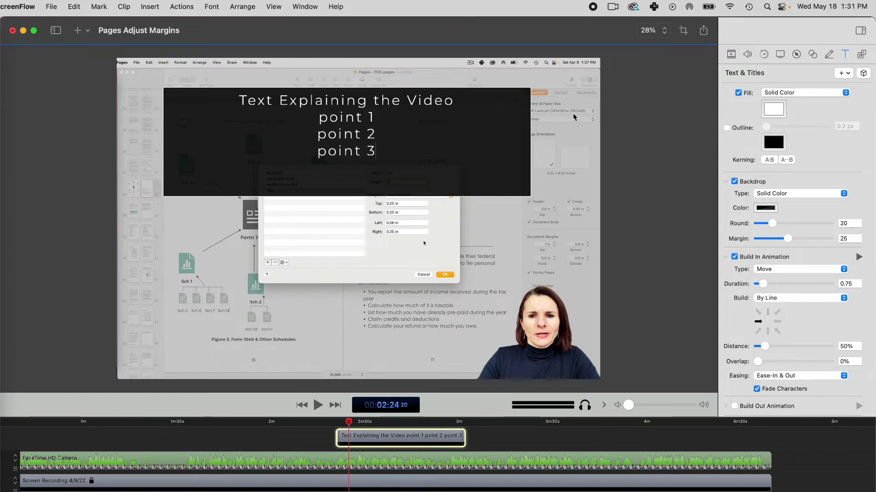
{"action": "left_click", "coordinate": [446, 151]}
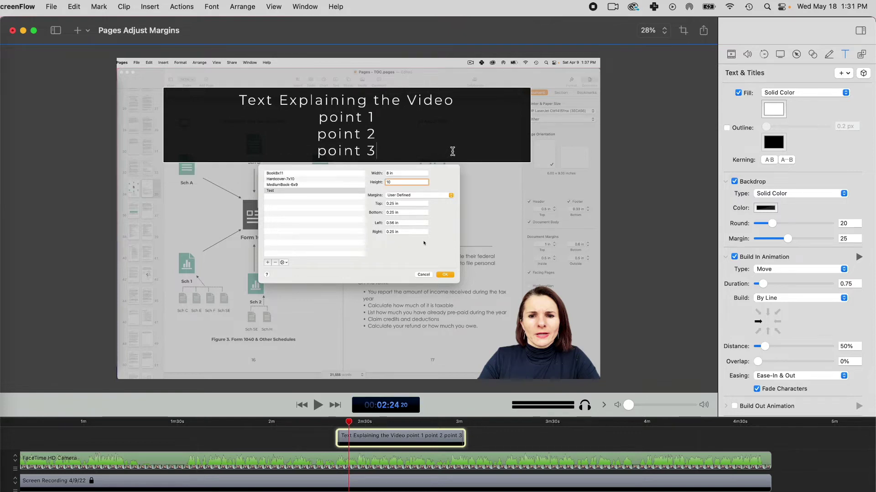
Step: Set the title's build-in to move upward, line by line, and preview it
{"action": "left_click", "coordinate": [395, 147]}
{"action": "left_click", "coordinate": [394, 146]}
{"action": "left_click", "coordinate": [768, 331]}
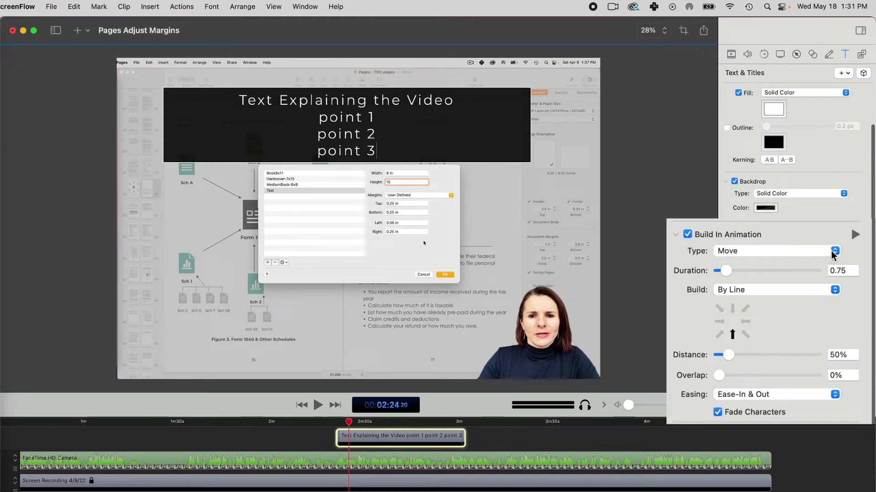
{"action": "left_click", "coordinate": [835, 290]}
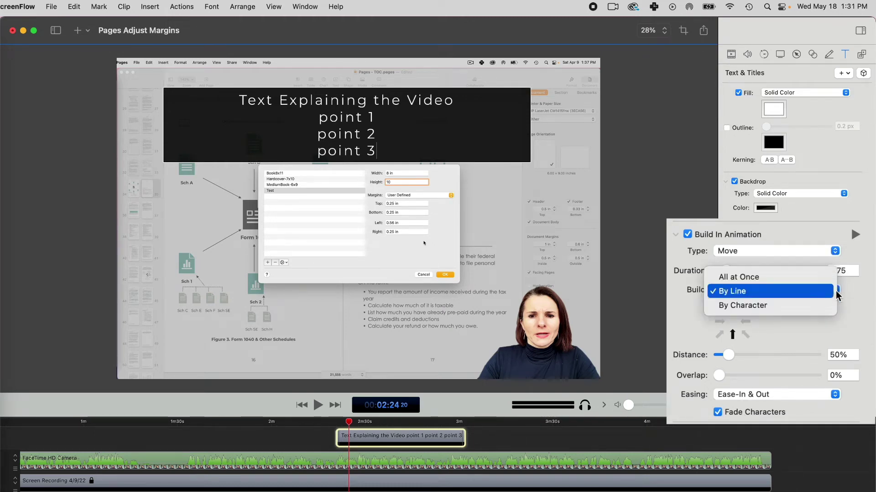
{"action": "left_click", "coordinate": [798, 292]}
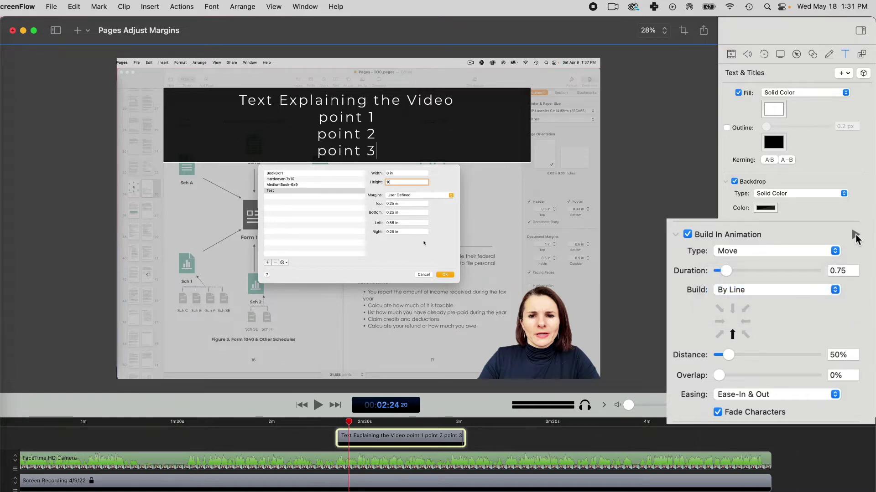
{"action": "left_click", "coordinate": [855, 236]}
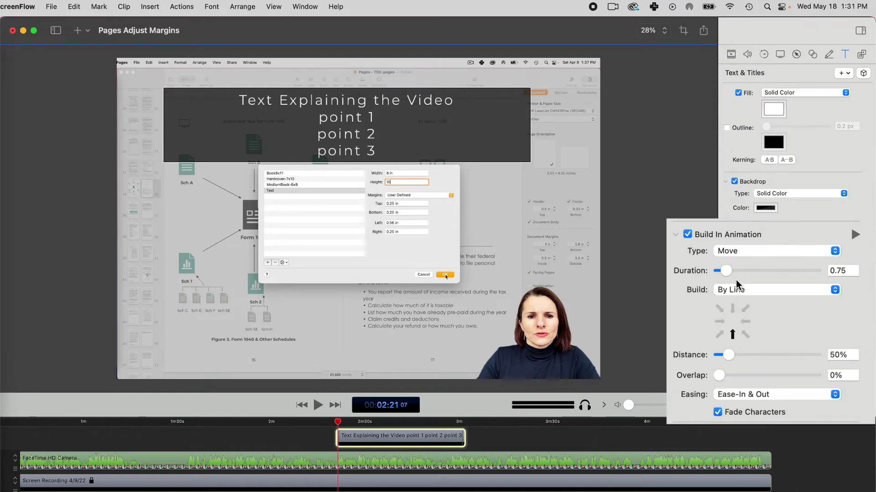
Step: Lengthen the build-in duration to 10 seconds, preview, then shorten it to 6.2 seconds
{"action": "left_click_drag", "start_coordinate": [729, 271], "coordinate": [825, 273]}
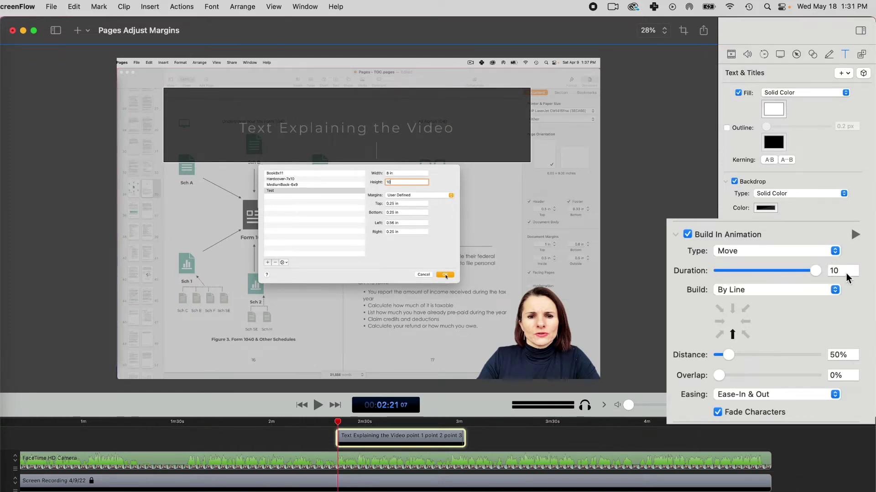
{"action": "left_click", "coordinate": [846, 273]}
{"action": "left_click", "coordinate": [857, 235]}
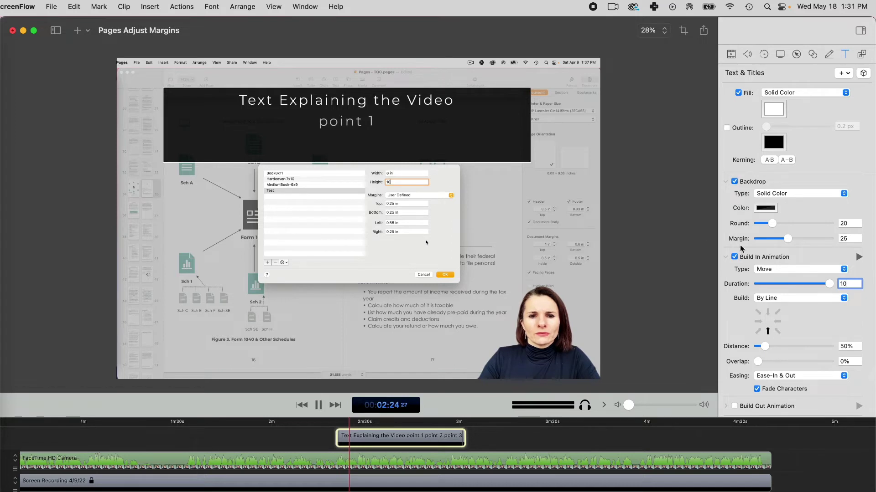
{"action": "left_click_drag", "start_coordinate": [828, 283], "coordinate": [802, 285]}
{"action": "left_click", "coordinate": [858, 258]}
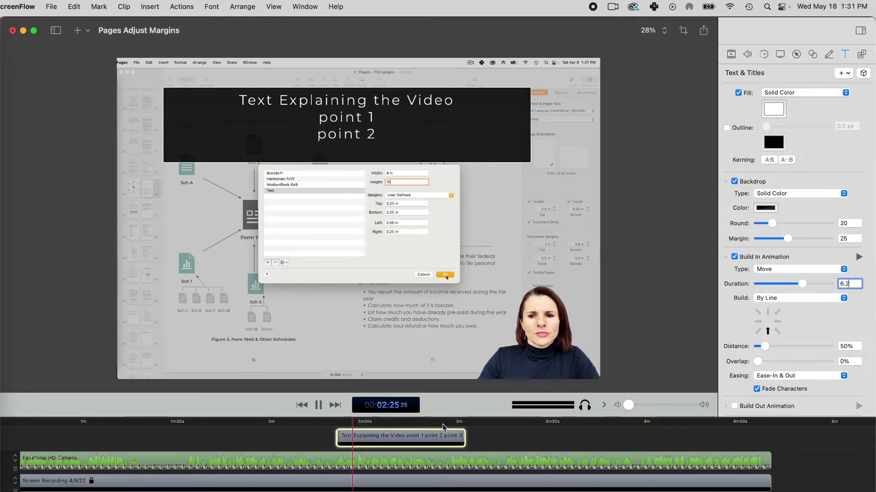
{"action": "scroll", "coordinate": [769, 344], "scroll_direction": "down", "scroll_amount": 1}
{"action": "scroll", "coordinate": [757, 365], "scroll_direction": "up", "scroll_amount": 1}
Step: Enable the build-out animation and play from about 2:57 to preview it
{"action": "left_click", "coordinate": [734, 406]}
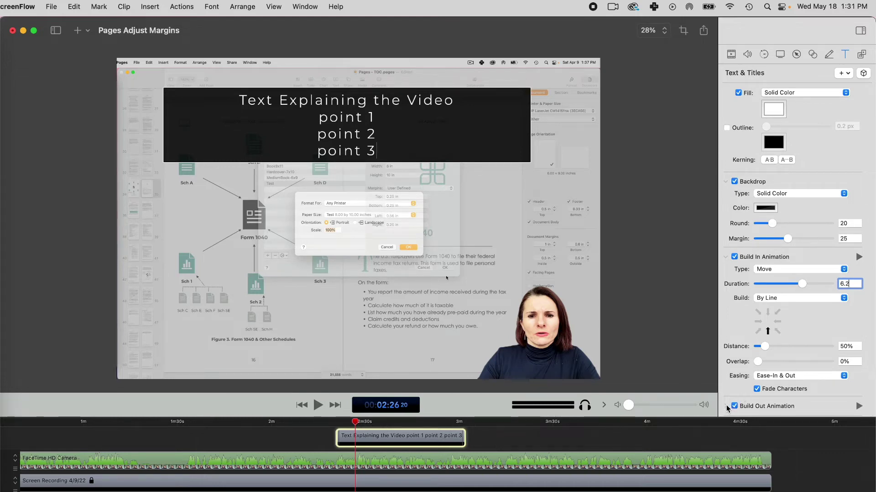
{"action": "left_click", "coordinate": [726, 407]}
{"action": "scroll", "coordinate": [775, 342], "scroll_direction": "down", "scroll_amount": 5}
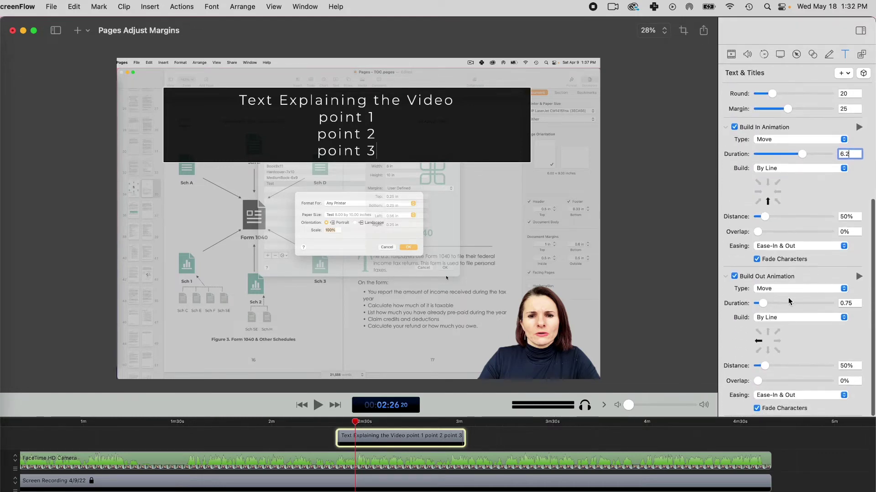
{"action": "left_click", "coordinate": [453, 423]}
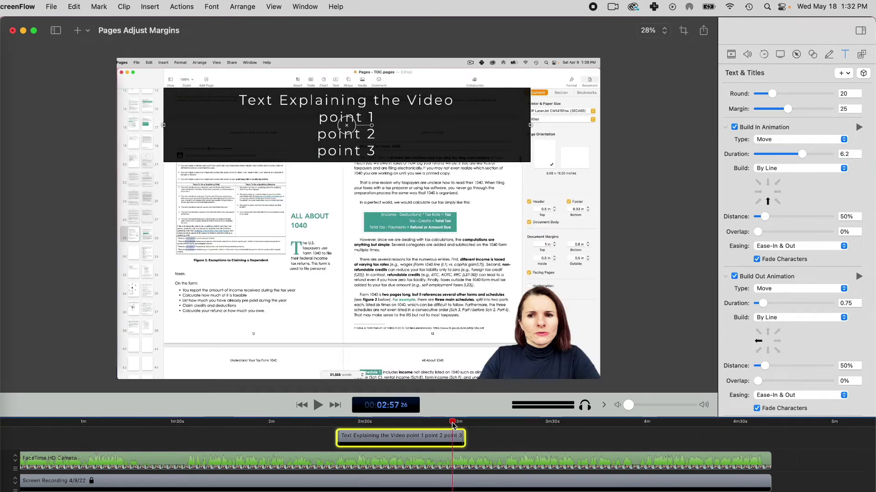
{"action": "left_click_drag", "start_coordinate": [453, 423], "coordinate": [460, 426]}
{"action": "left_click", "coordinate": [326, 406]}
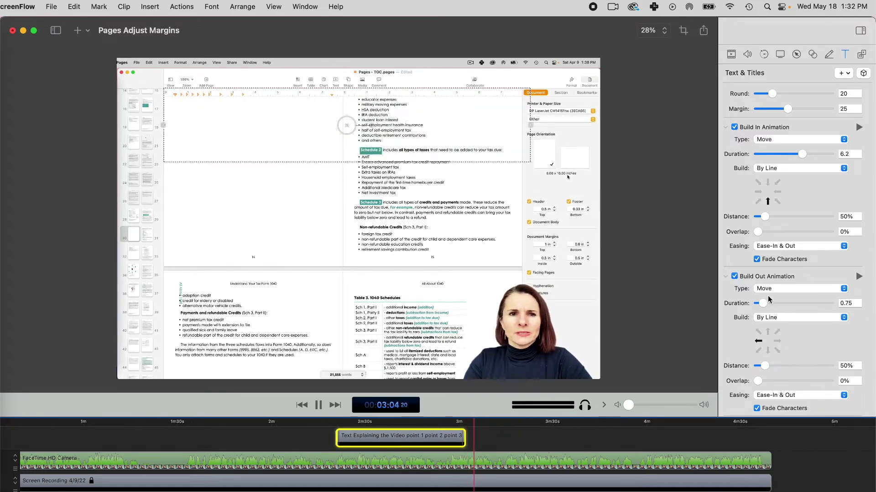
Step: Turn the build-out off, rewatch the text box, and return the playhead to 00:00:00
{"action": "left_click", "coordinate": [734, 277]}
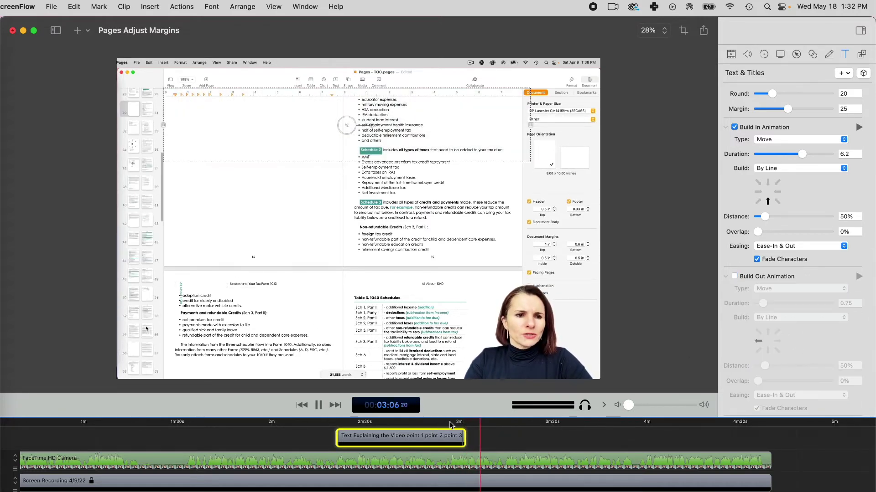
{"action": "left_click", "coordinate": [450, 424]}
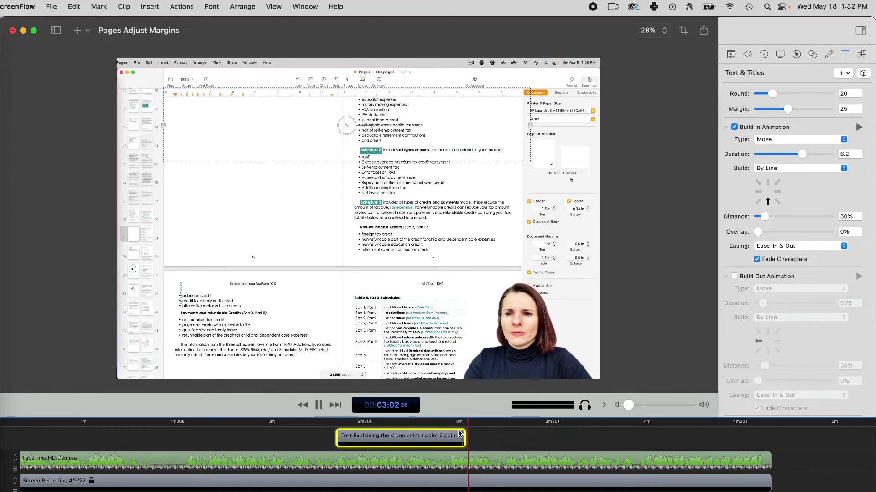
{"action": "key", "text": "space"}
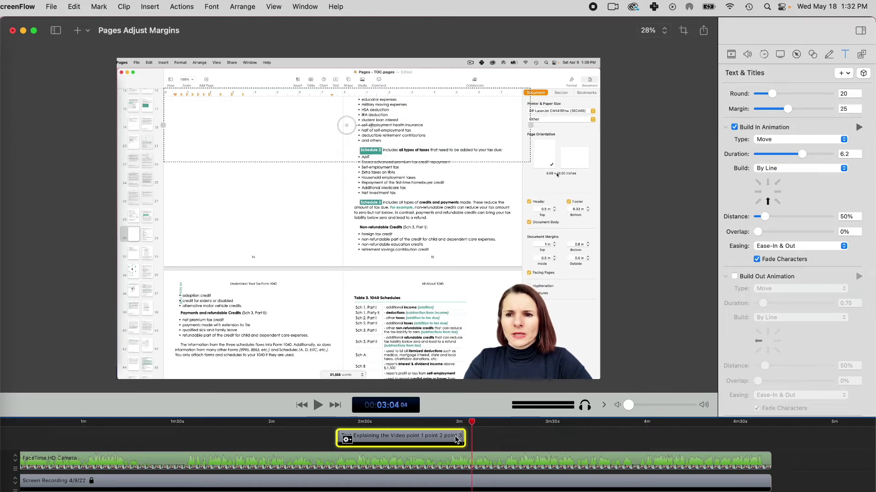
{"action": "left_click", "coordinate": [414, 426]}
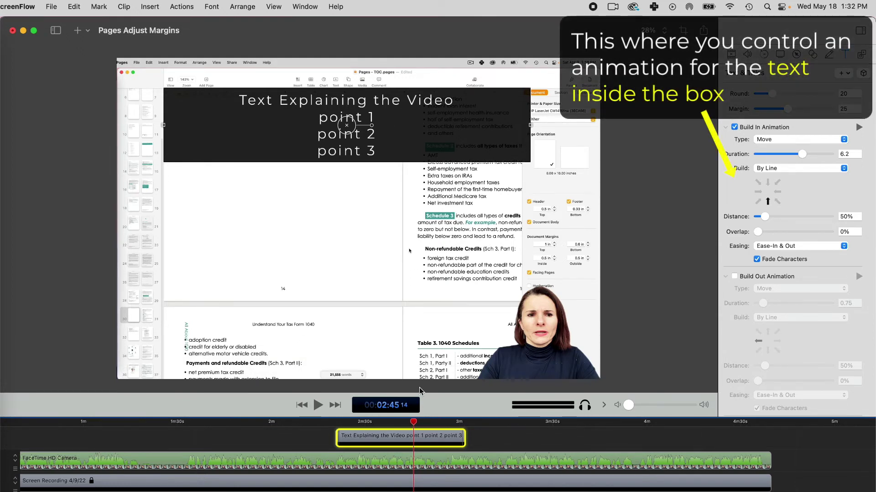
{"action": "scroll", "coordinate": [316, 458], "scroll_direction": "left", "scroll_amount": 5}
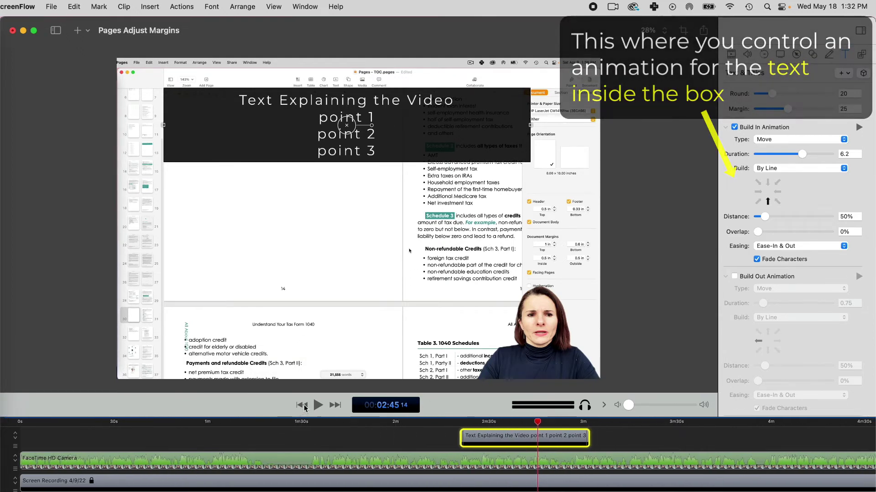
{"action": "left_click", "coordinate": [302, 405]}
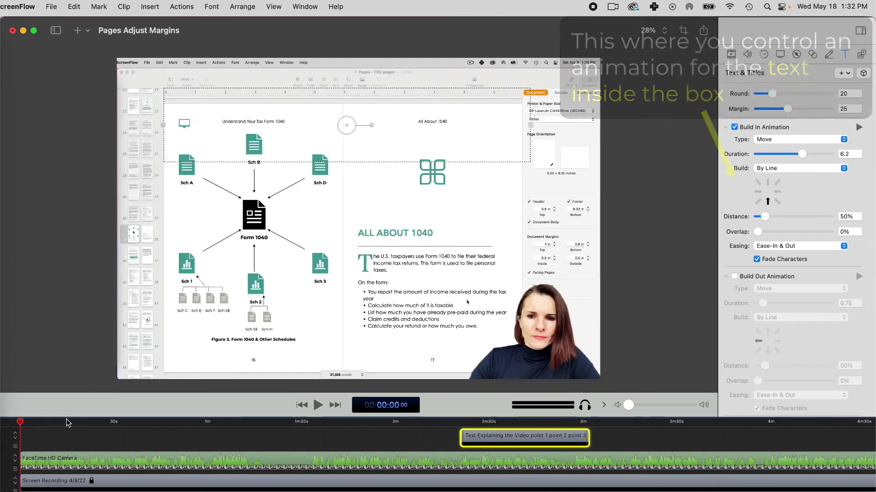
Step: Open the Title template picker and enlarge the thumbnails to actual size
{"action": "left_click", "coordinate": [849, 76]}
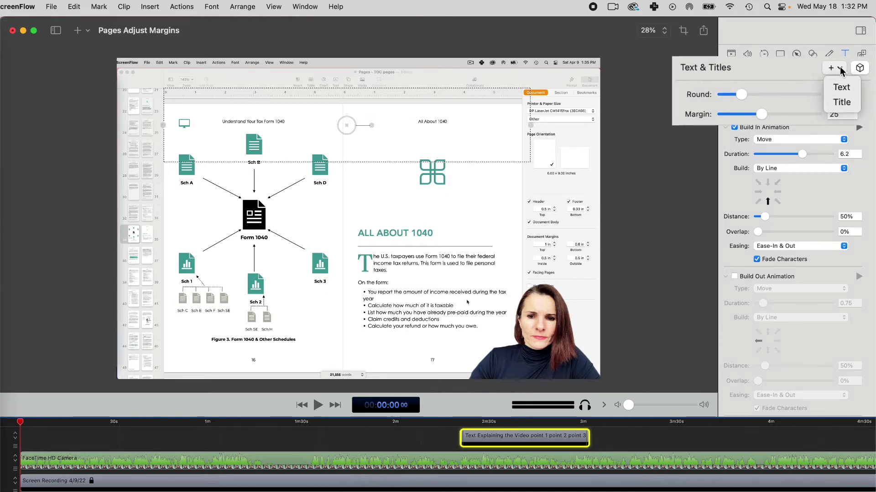
{"action": "left_click", "coordinate": [844, 103]}
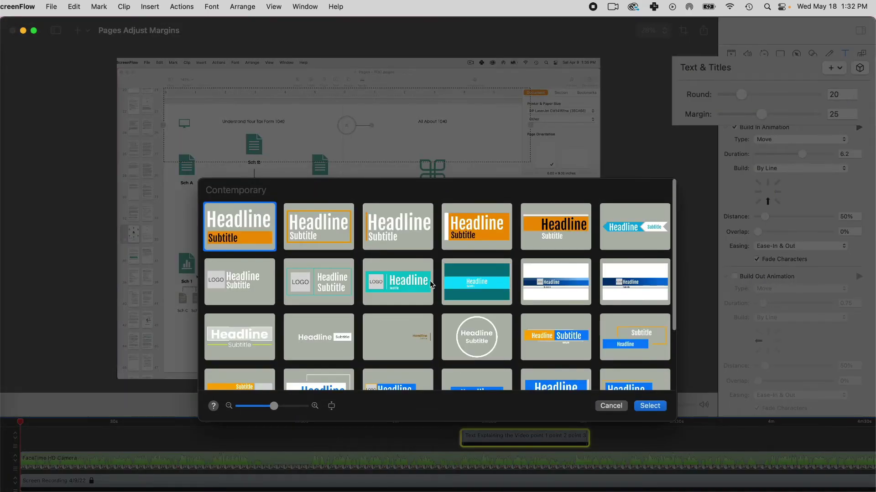
{"action": "scroll", "coordinate": [431, 284], "scroll_direction": "down", "scroll_amount": 3}
{"action": "scroll", "coordinate": [431, 284], "scroll_direction": "up", "scroll_amount": 3}
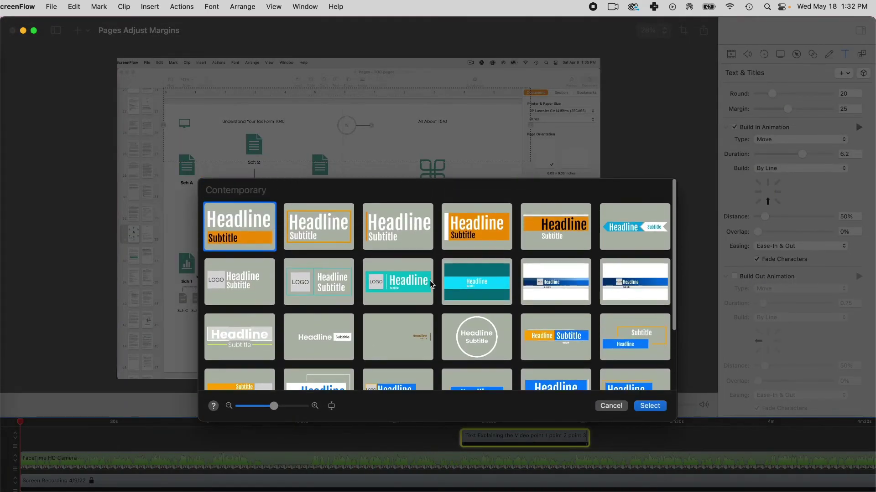
{"action": "mouse_move", "coordinate": [274, 406]}
{"action": "left_mouse_down"}
{"action": "mouse_move", "coordinate": [299, 410]}
{"action": "mouse_move", "coordinate": [274, 408]}
{"action": "left_mouse_up"}
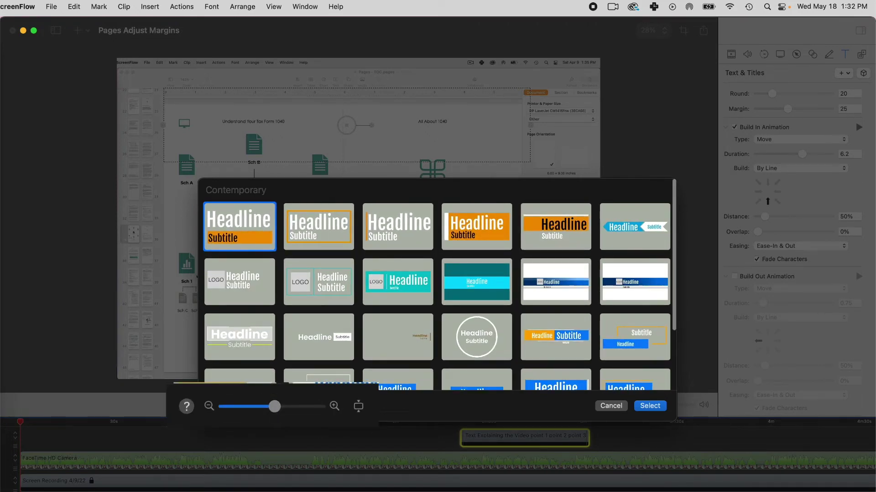
{"action": "left_click", "coordinate": [359, 406]}
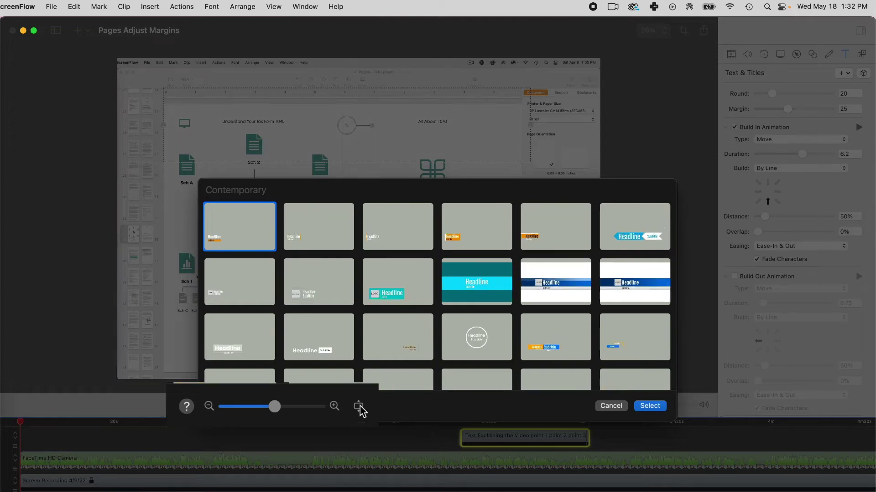
Step: Resize the thumbnails to five columns and select the orange Headline/Subtitle template
{"action": "scroll", "coordinate": [353, 326], "scroll_direction": "down", "scroll_amount": 3}
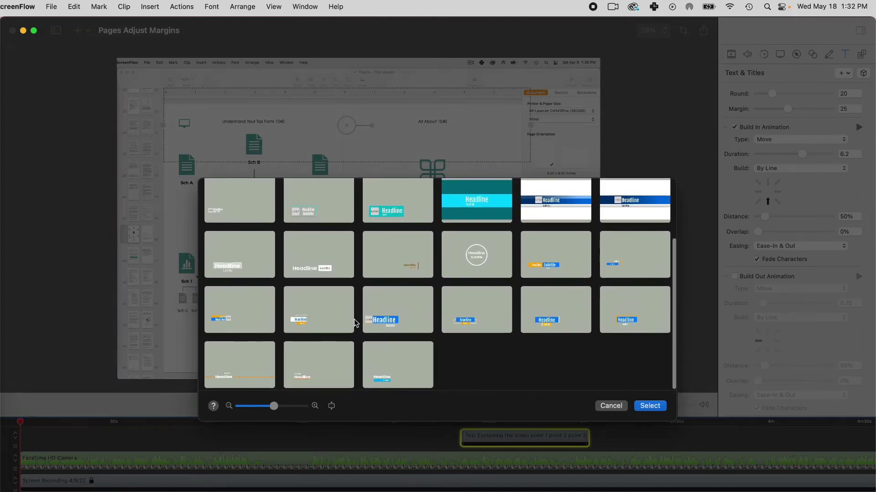
{"action": "scroll", "coordinate": [356, 324], "scroll_direction": "up", "scroll_amount": 2}
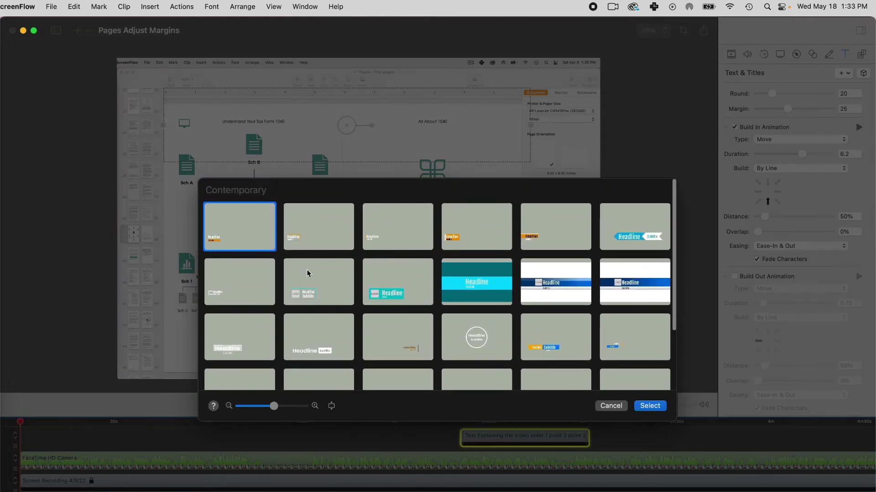
{"action": "left_click_drag", "start_coordinate": [274, 406], "coordinate": [275, 406]}
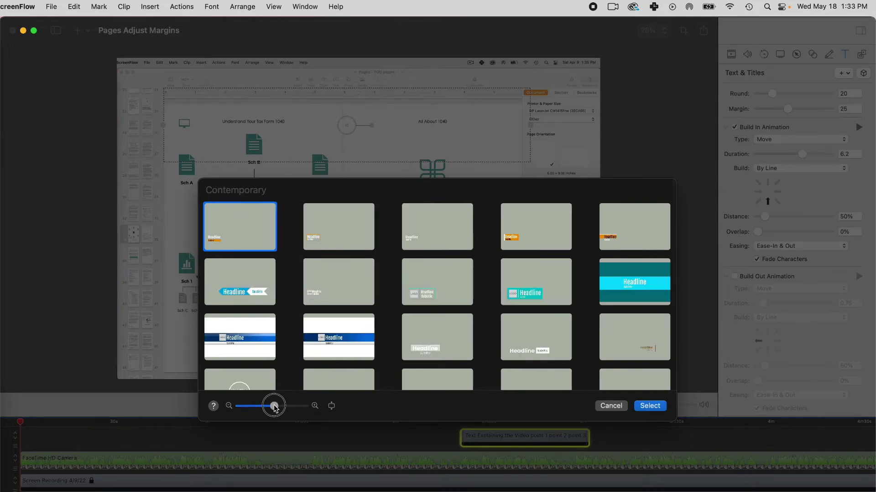
{"action": "left_click", "coordinate": [331, 406]}
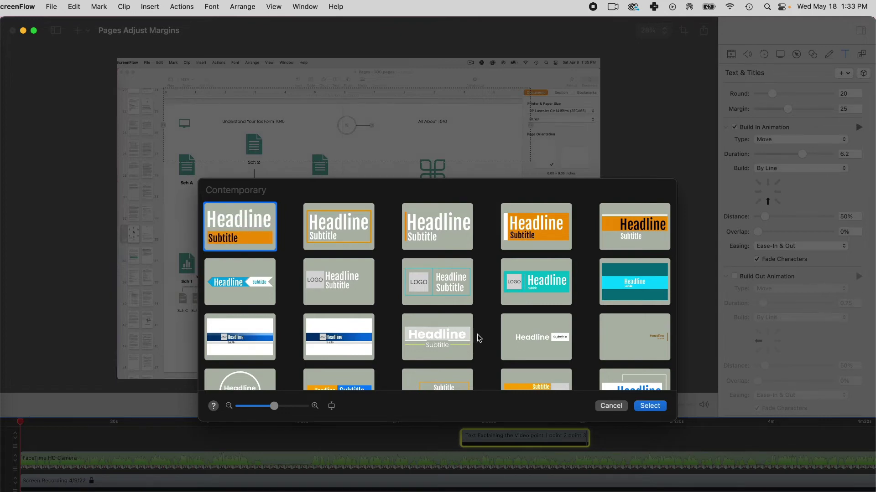
{"action": "left_click", "coordinate": [652, 407]}
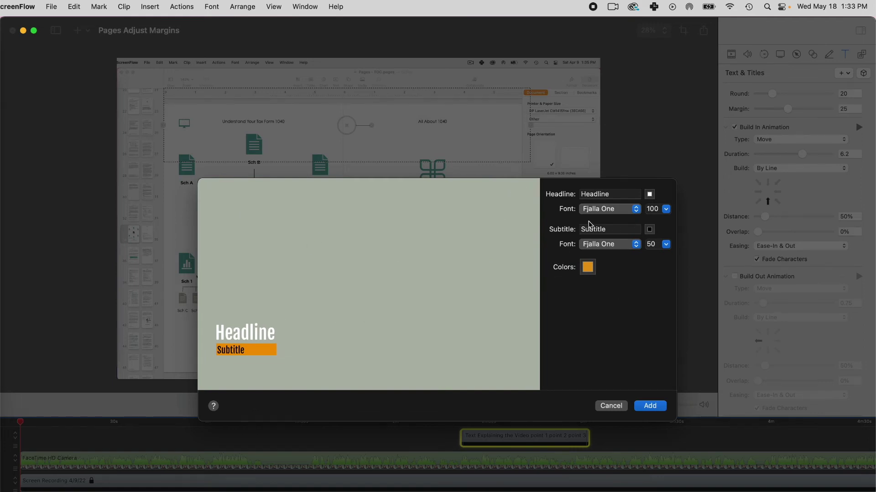
Step: Keep Fjalla One as the headline font and add the orange title clip at the timeline start
{"action": "left_click", "coordinate": [636, 211]}
{"action": "left_click", "coordinate": [639, 211]}
{"action": "left_click", "coordinate": [639, 212]}
{"action": "scroll", "coordinate": [634, 124], "scroll_direction": "up", "scroll_amount": 3}
{"action": "scroll", "coordinate": [606, 182], "scroll_direction": "down", "scroll_amount": 5}
{"action": "left_click", "coordinate": [568, 260]}
{"action": "left_click", "coordinate": [650, 406]}
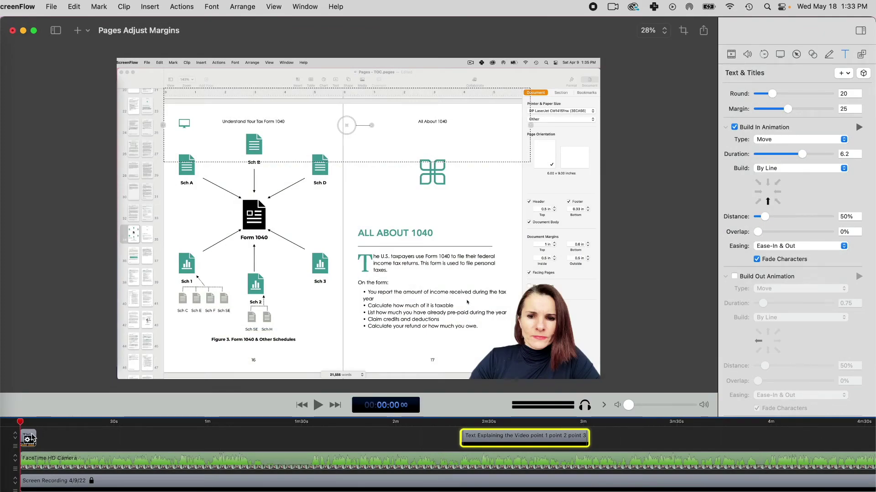
Step: Select the new Title Clip and zoom the timeline in two levels with Cmd+=
{"action": "left_click", "coordinate": [32, 439]}
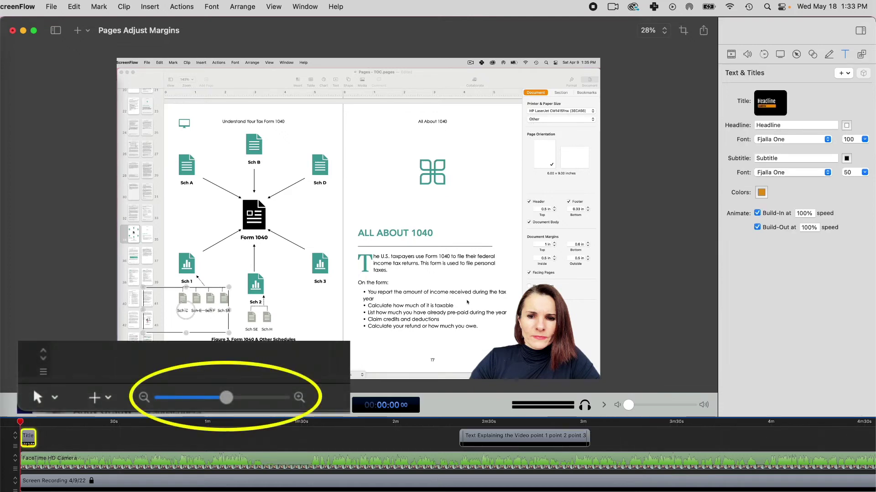
{"action": "key", "text": "super+equal"}
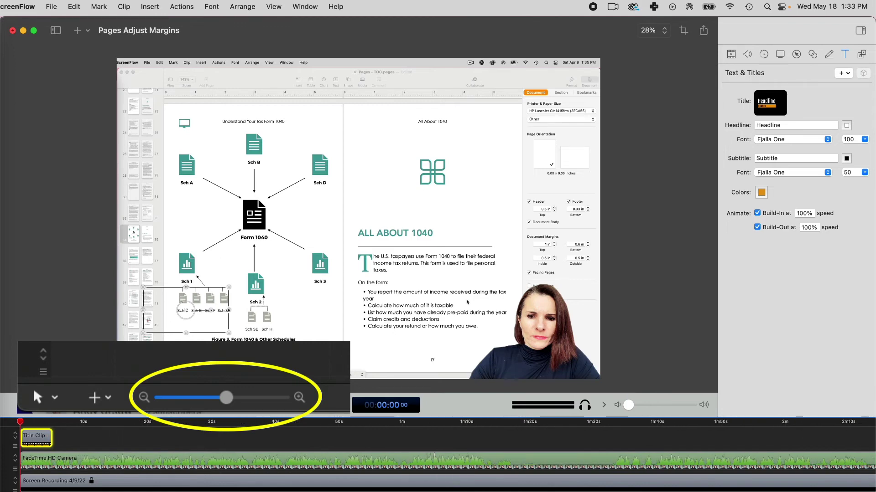
{"action": "key", "text": "super+equal"}
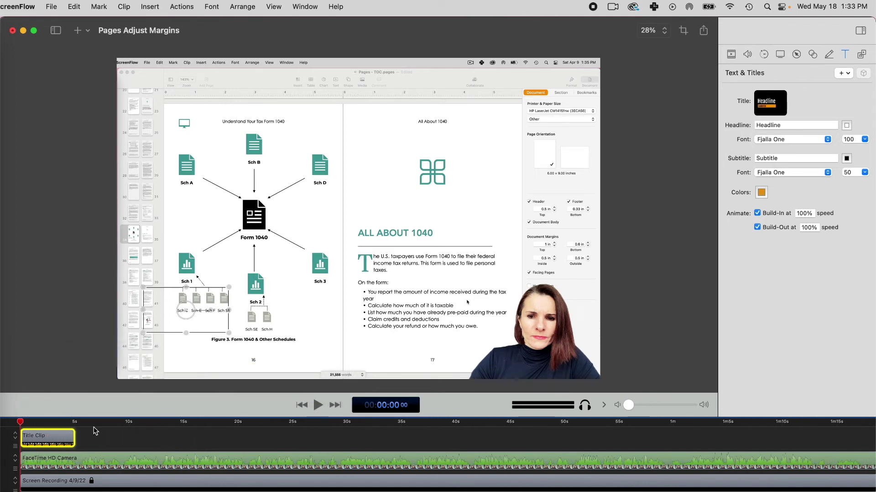
{"action": "mouse_move", "coordinate": [69, 435]}
Step: Replay the title from near its start, pause at 00:00:03, and select the title on the canvas
{"action": "left_click", "coordinate": [319, 405]}
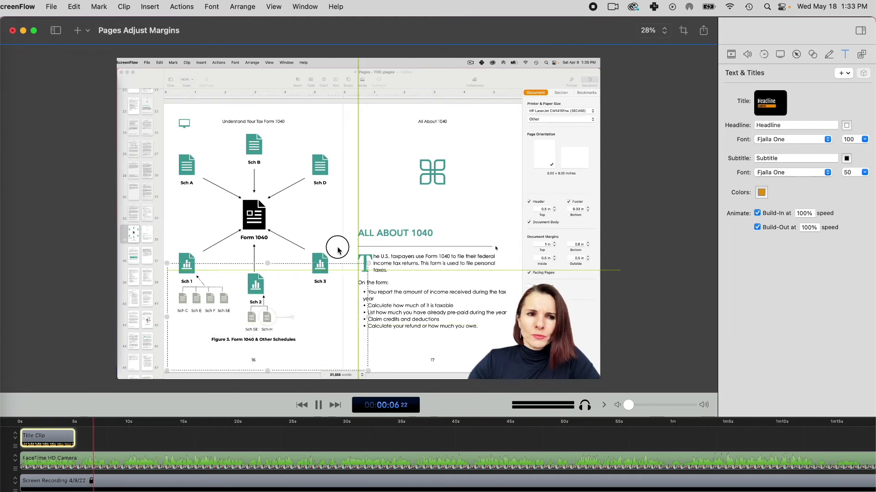
{"action": "left_click", "coordinate": [40, 423]}
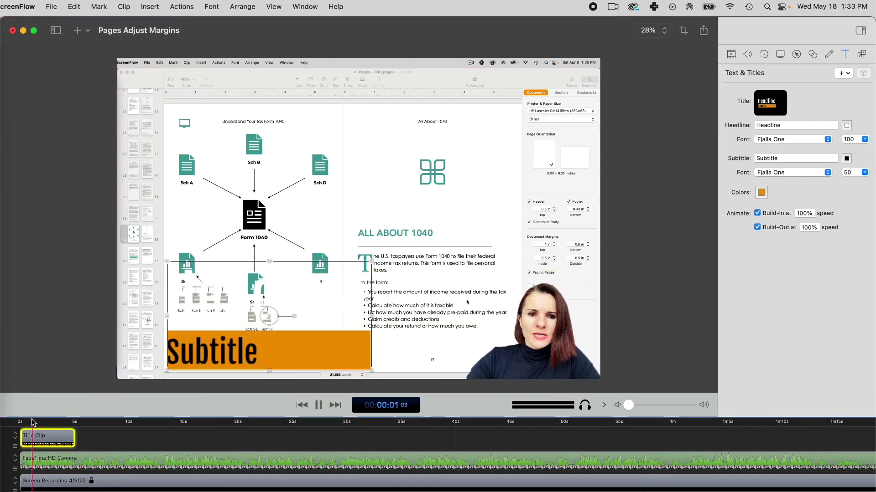
{"action": "left_click", "coordinate": [318, 405]}
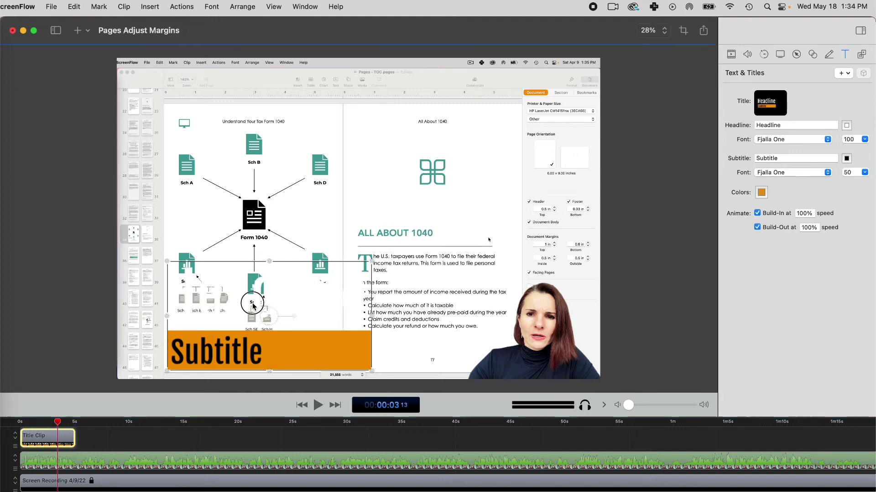
{"action": "left_click", "coordinate": [245, 291]}
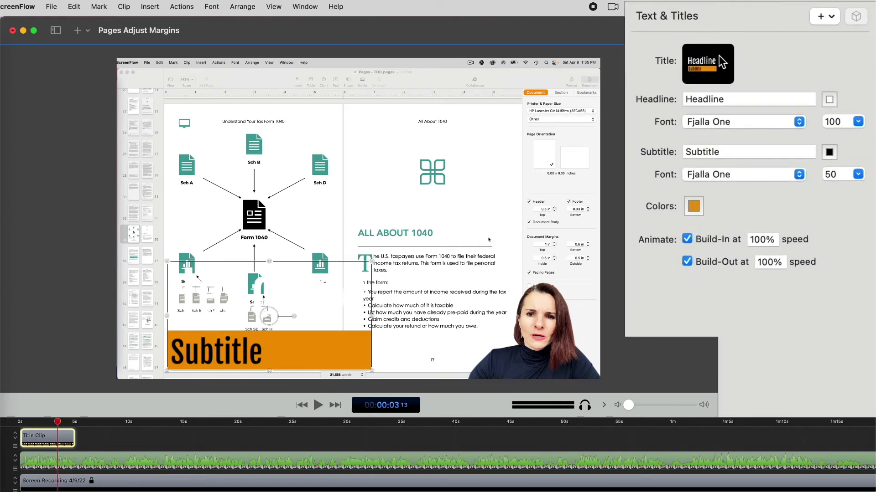
Step: Make the headline text black
{"action": "left_click", "coordinate": [829, 100]}
{"action": "left_click", "coordinate": [531, 191]}
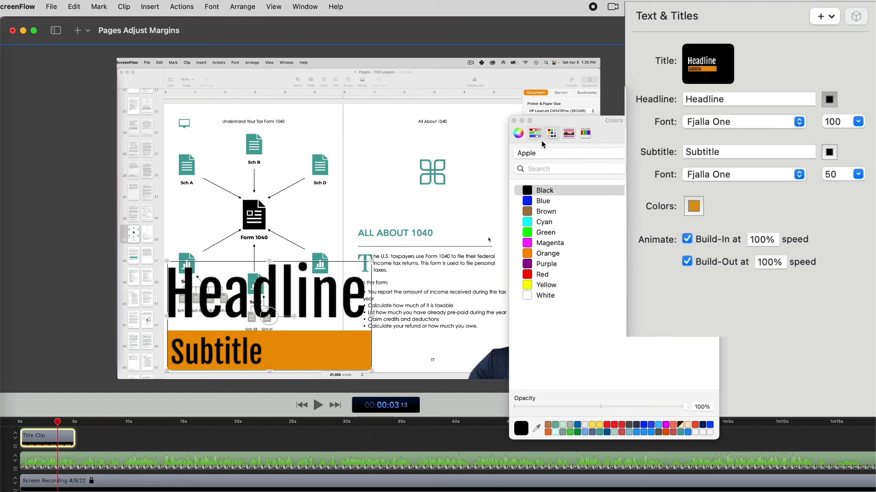
{"action": "left_click", "coordinate": [514, 121]}
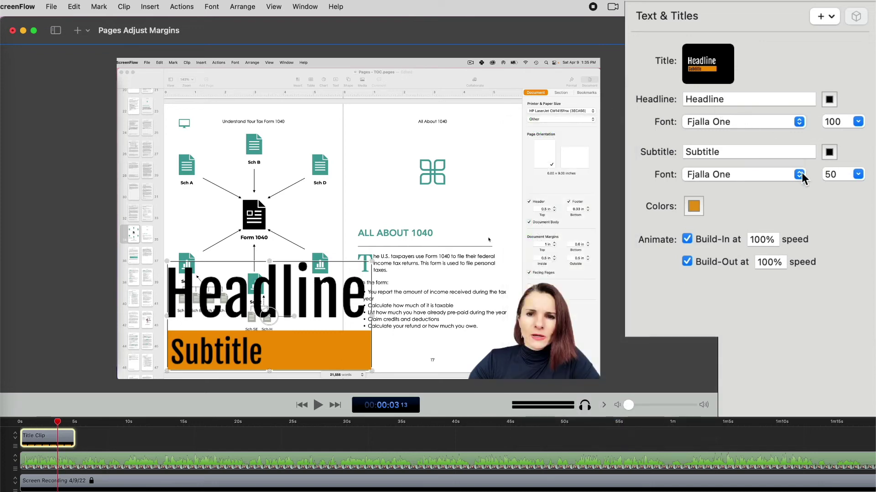
Step: Re-enable the build-in, set its speed to 70%, and preview the title
{"action": "left_click", "coordinate": [725, 239]}
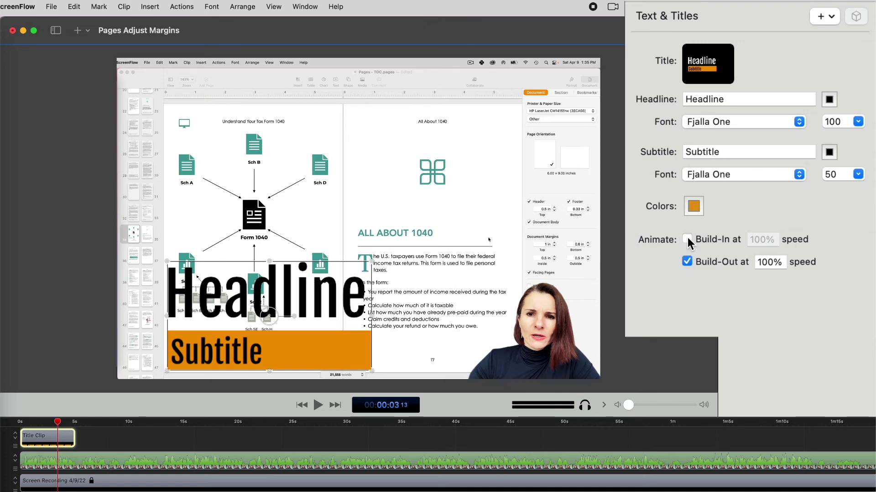
{"action": "left_click", "coordinate": [688, 240]}
{"action": "left_click", "coordinate": [778, 238]}
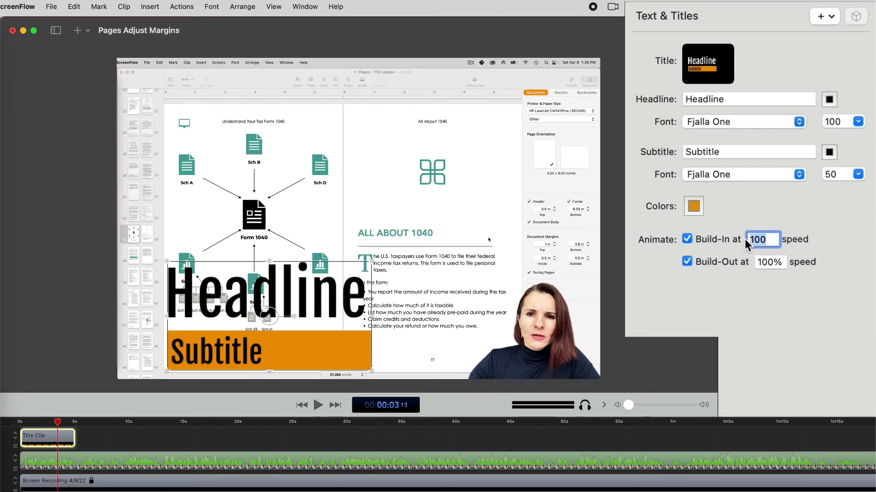
{"action": "type", "text": "70"}
{"action": "key", "text": "Return"}
{"action": "left_click", "coordinate": [302, 405]}
{"action": "left_click", "coordinate": [319, 405]}
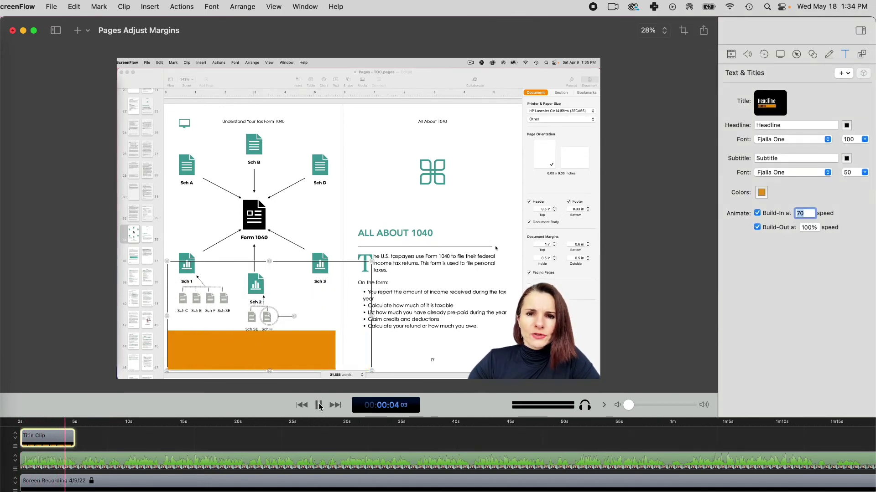
{"action": "left_click", "coordinate": [318, 405]}
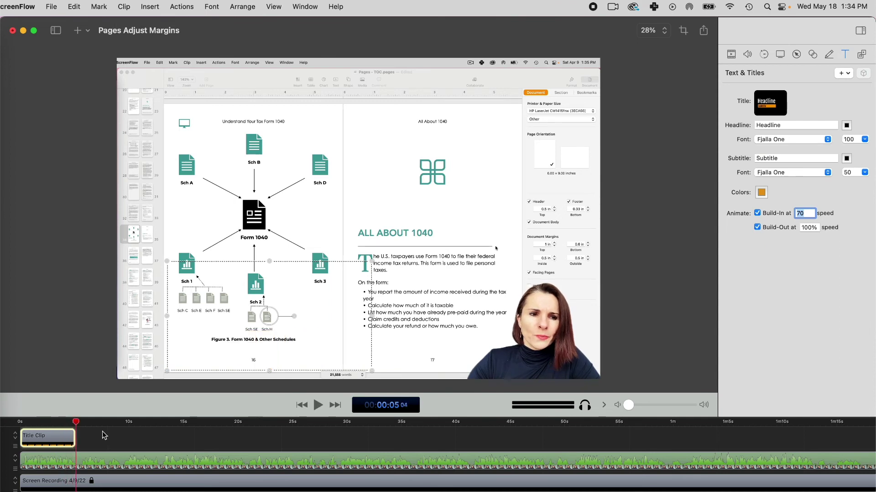
{"action": "key", "text": "Return"}
Step: Apply the teal LOGO Headline template from the title template gallery
{"action": "left_click", "coordinate": [60, 422]}
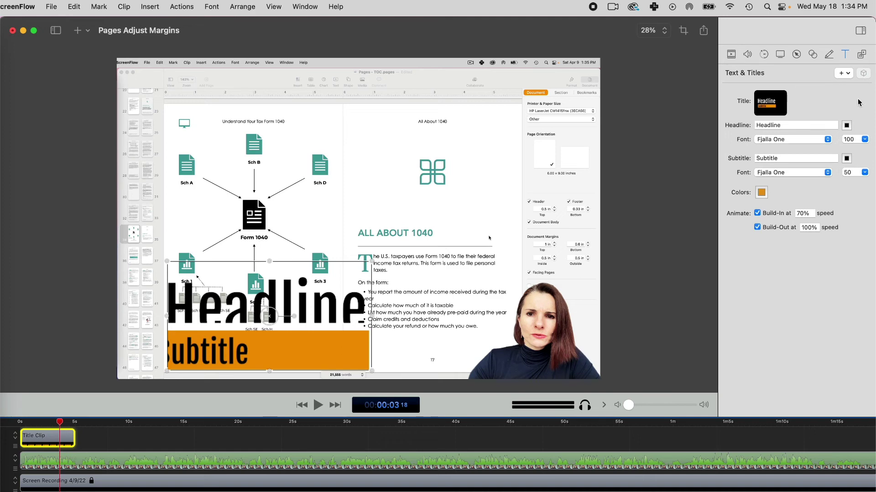
{"action": "left_click", "coordinate": [780, 108]}
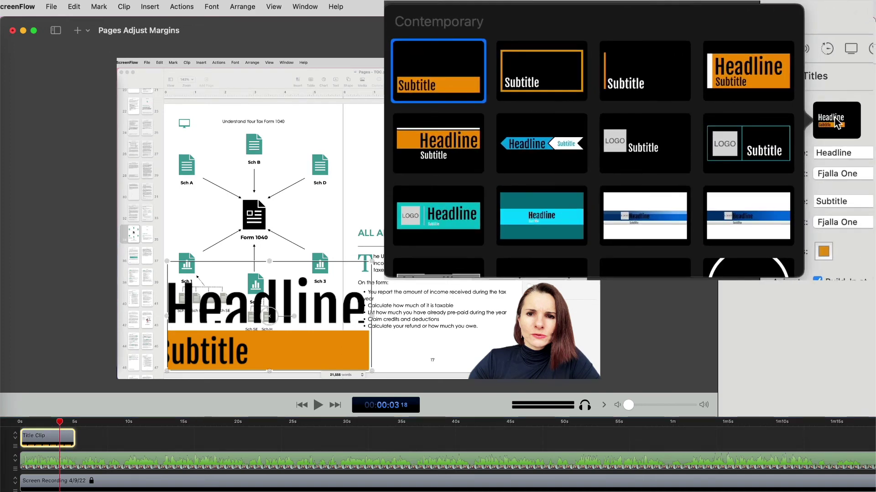
{"action": "scroll", "coordinate": [665, 153], "scroll_direction": "down", "scroll_amount": 5}
{"action": "scroll", "coordinate": [667, 154], "scroll_direction": "up", "scroll_amount": 5}
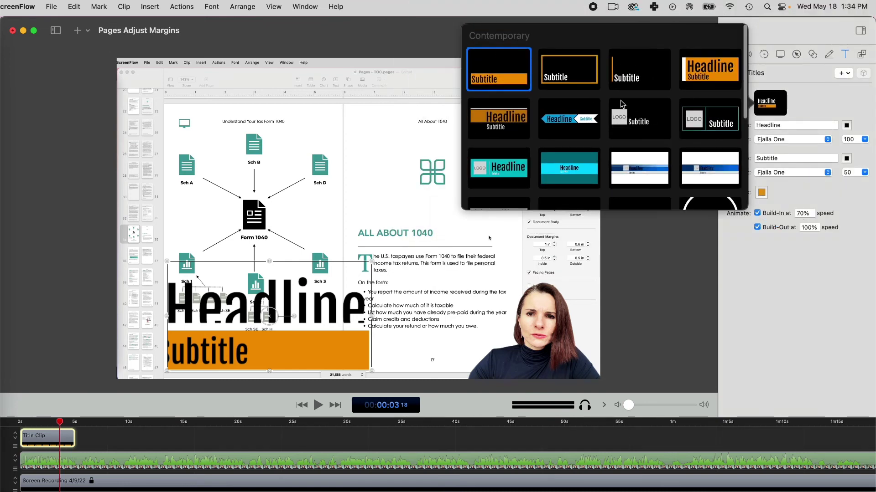
{"action": "scroll", "coordinate": [621, 103], "scroll_direction": "down", "scroll_amount": 3}
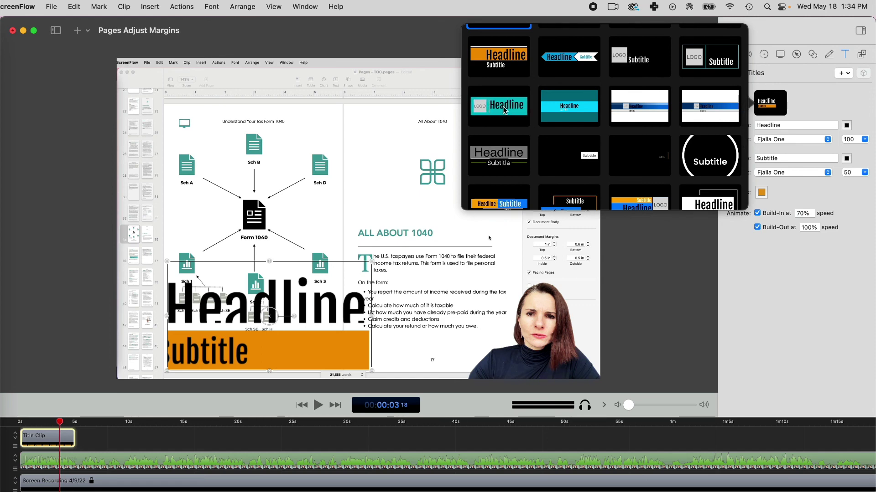
{"action": "left_click", "coordinate": [505, 107]}
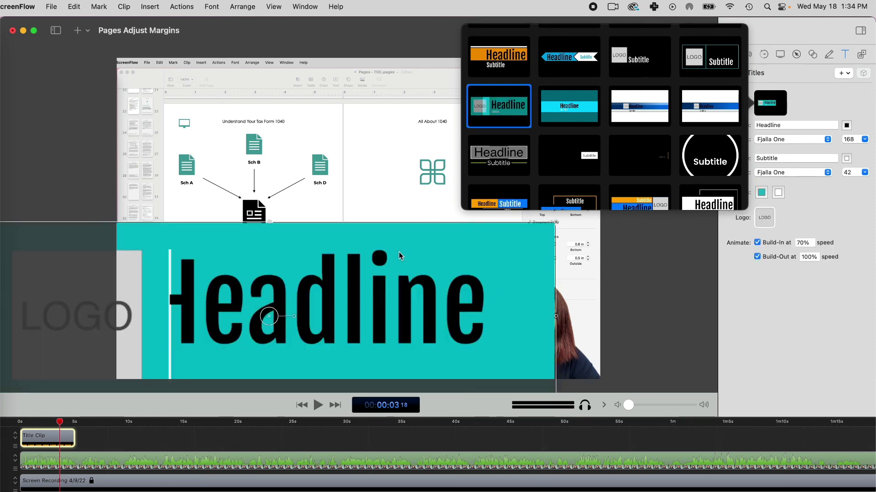
Step: Shrink the title banner proportionally and move it up and to the right
{"action": "left_click", "coordinate": [475, 242]}
{"action": "left_click_drag", "start_coordinate": [619, 212], "coordinate": [384, 289]}
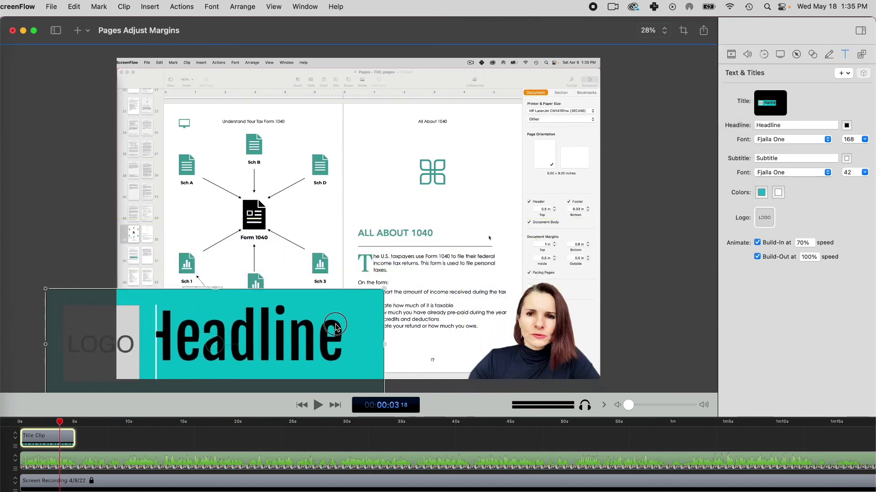
{"action": "left_click_drag", "start_coordinate": [336, 324], "coordinate": [415, 304]}
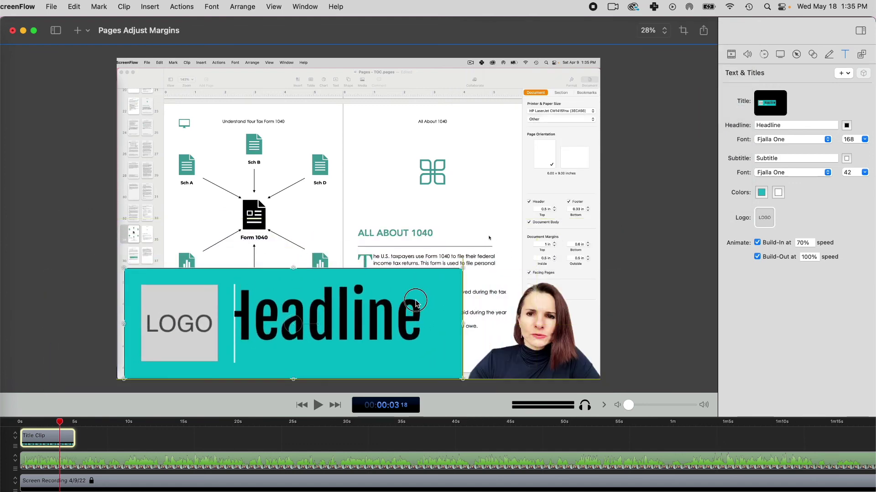
Step: Shrink the teal banner further and set Logo Black.png as the title's logo image
{"action": "left_click", "coordinate": [464, 268]}
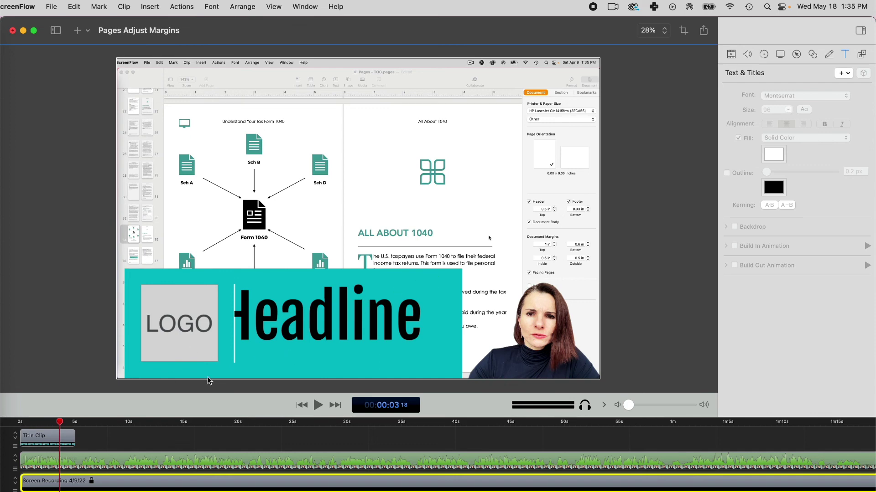
{"action": "left_click", "coordinate": [74, 436]}
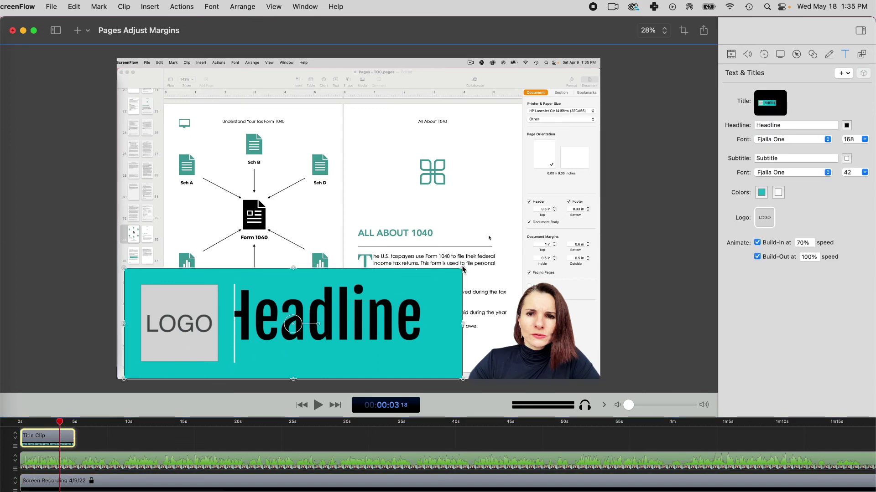
{"action": "left_click_drag", "start_coordinate": [462, 269], "coordinate": [391, 292]}
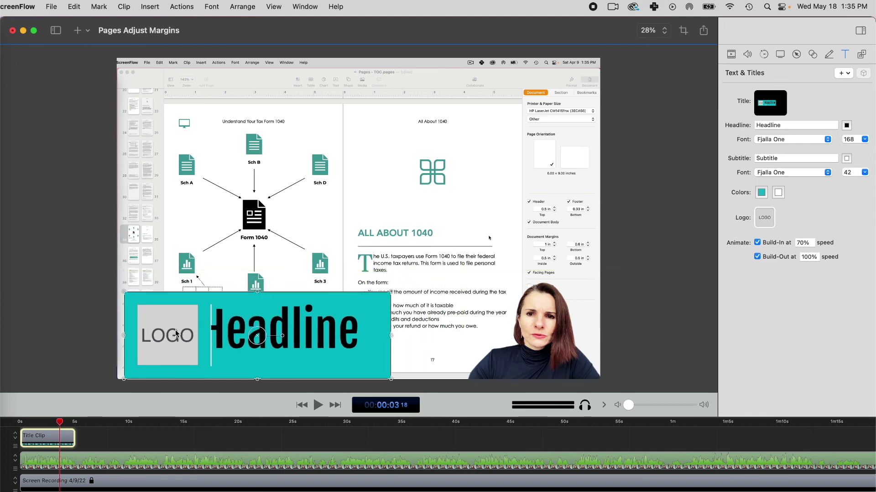
{"action": "left_click", "coordinate": [764, 218]}
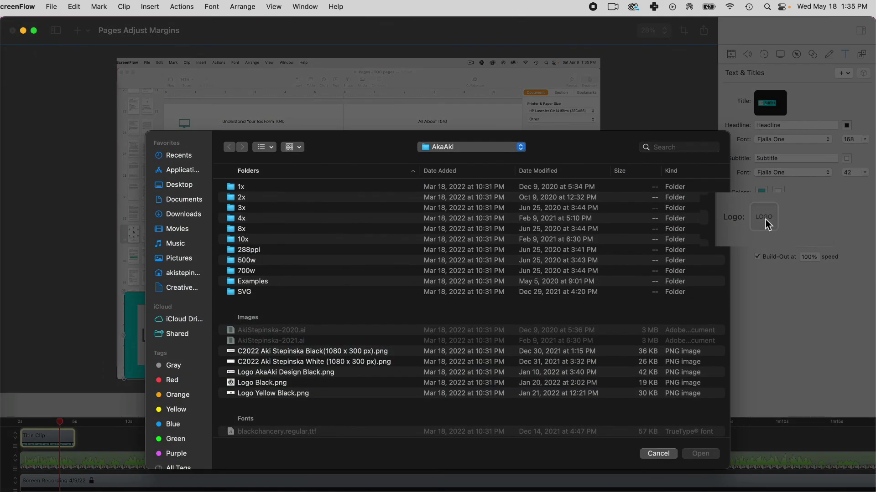
{"action": "double_click", "coordinate": [263, 383]}
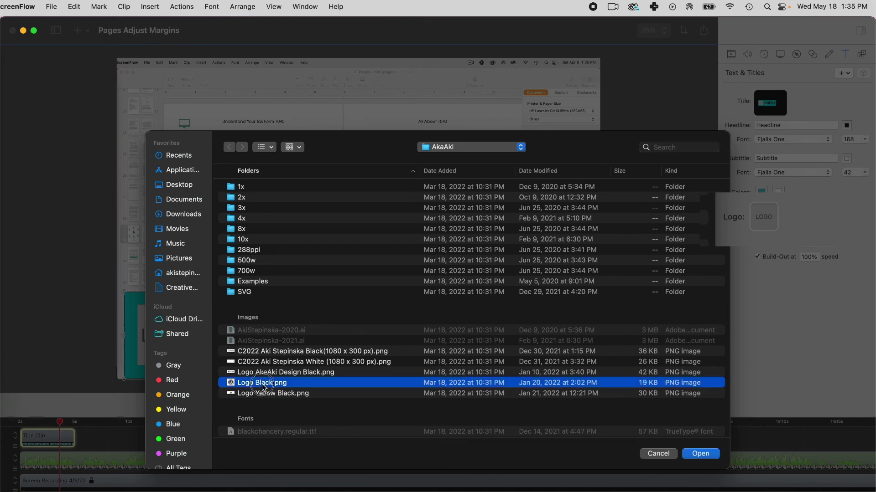
{"action": "left_click", "coordinate": [224, 276]}
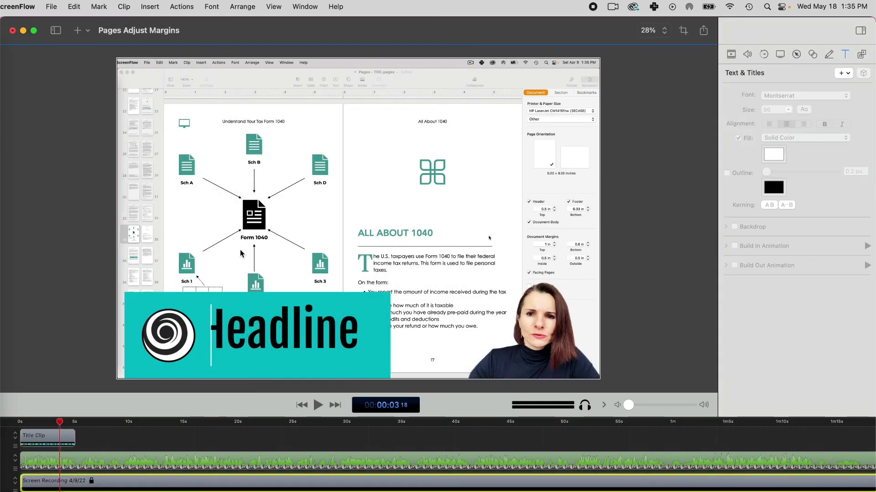
Step: Play the teal Headline title animation, pause it, and rewind the playhead to 0s
{"action": "left_click", "coordinate": [319, 405]}
{"action": "left_click", "coordinate": [319, 406]}
{"action": "left_click_drag", "start_coordinate": [78, 426], "coordinate": [20, 427]}
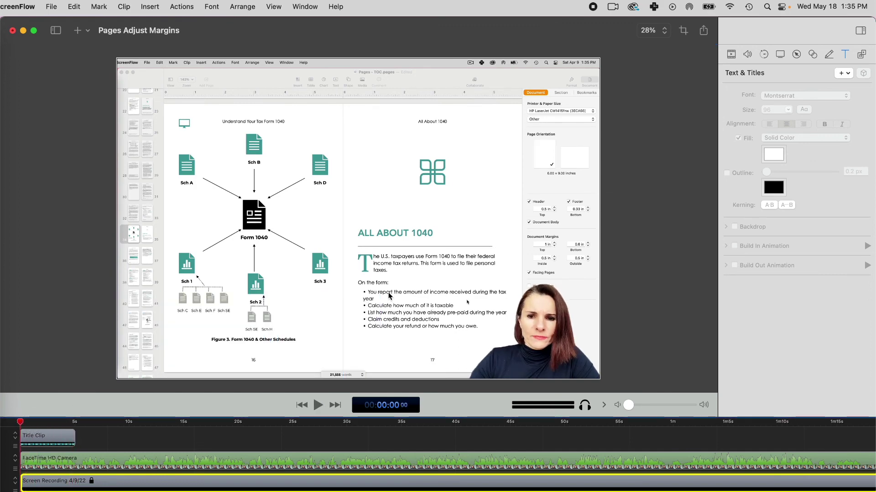